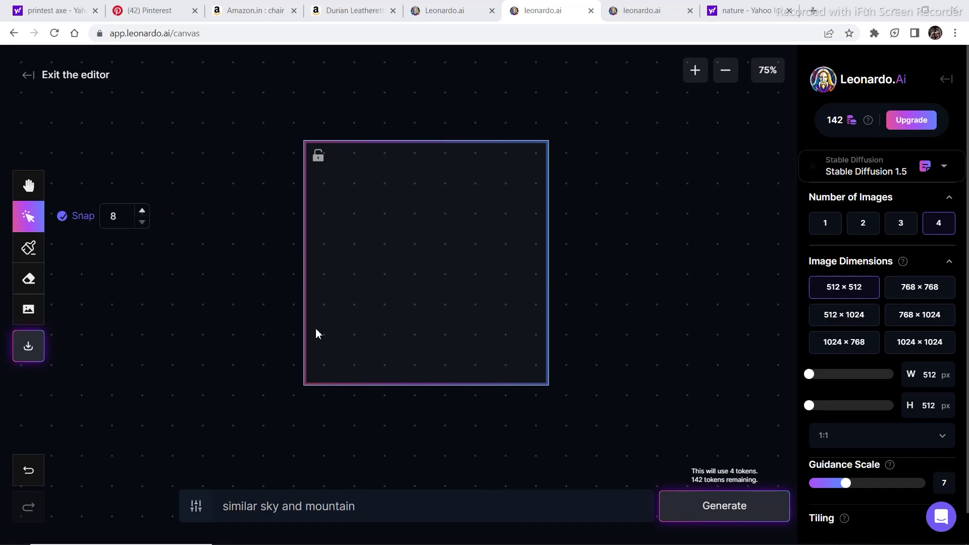
# Import the landscape image 343202-landscape-nature.jpg from the computer onto the canvas
pyautogui.click(39, 314)
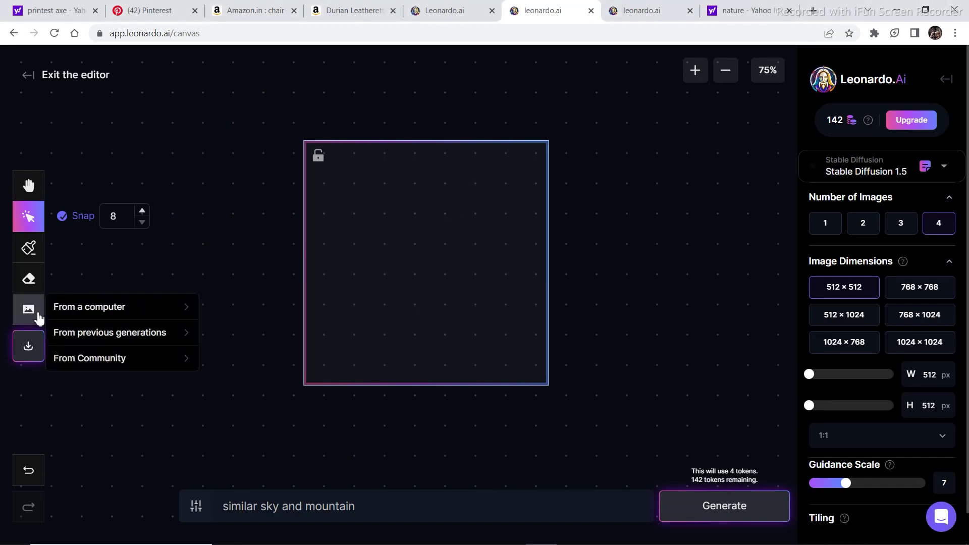
pyautogui.click(103, 309)
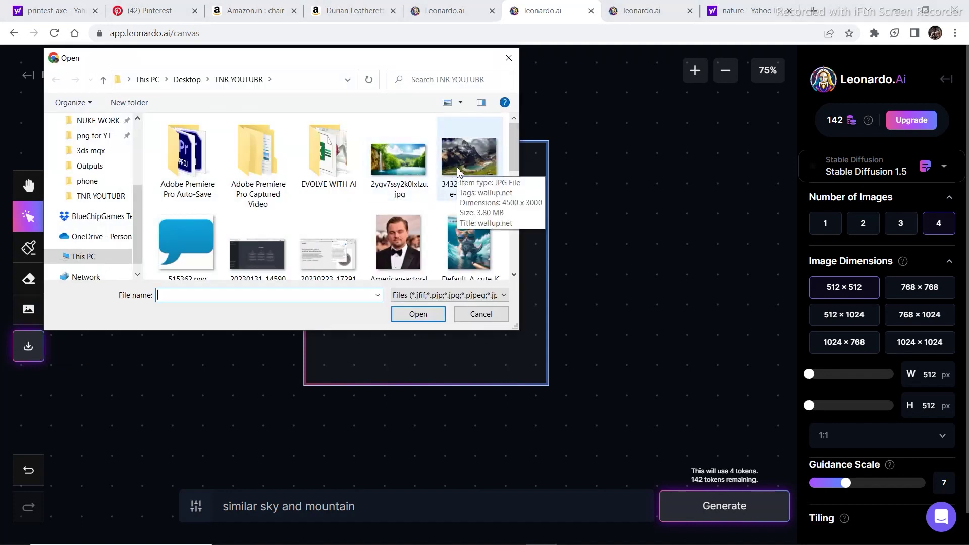
pyautogui.doubleClick(464, 175)
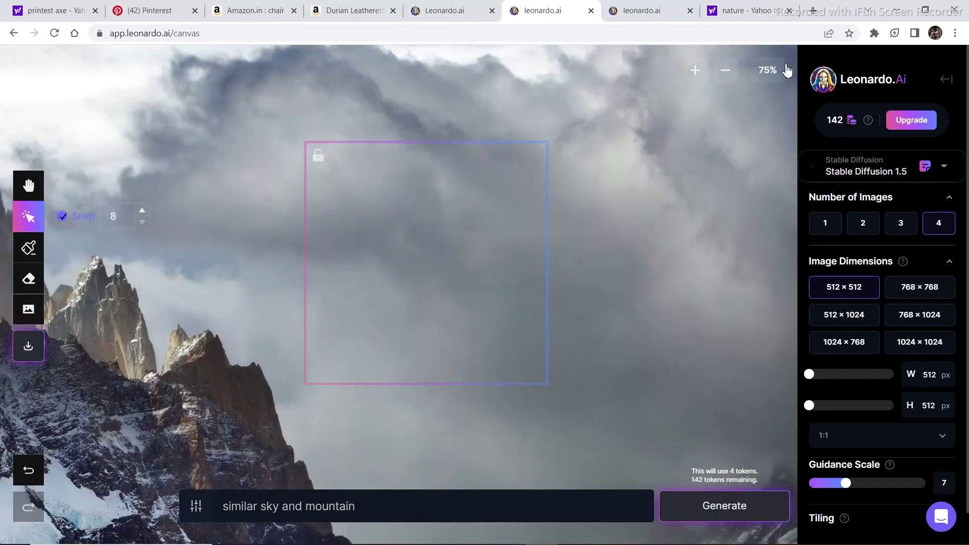
# Scale the mountain image down to about twice the generation frame's width and position it around the frame
pyautogui.click(725, 73)
pyautogui.click(725, 73)
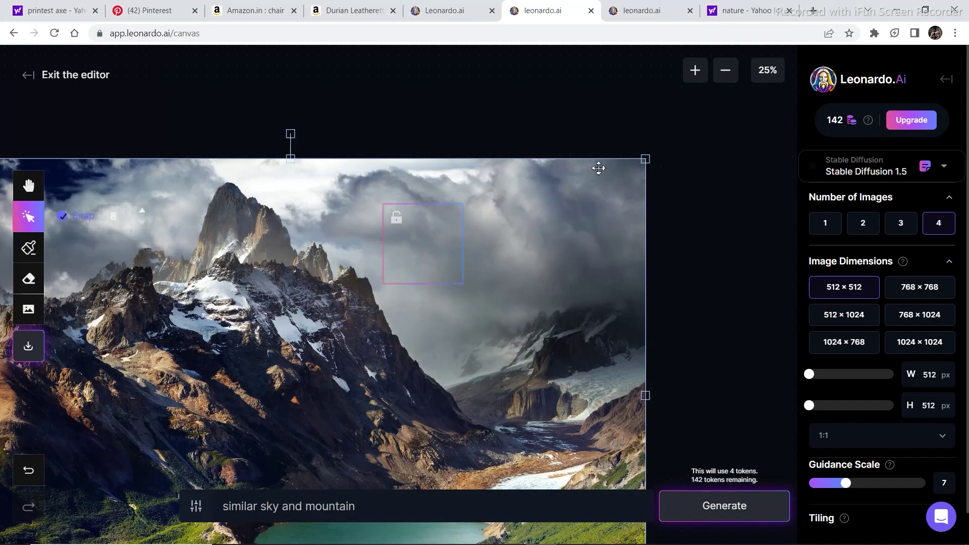
pyautogui.moveTo(645, 159); pyautogui.dragTo(358, 353)
pyautogui.moveTo(257, 388); pyautogui.dragTo(562, 182)
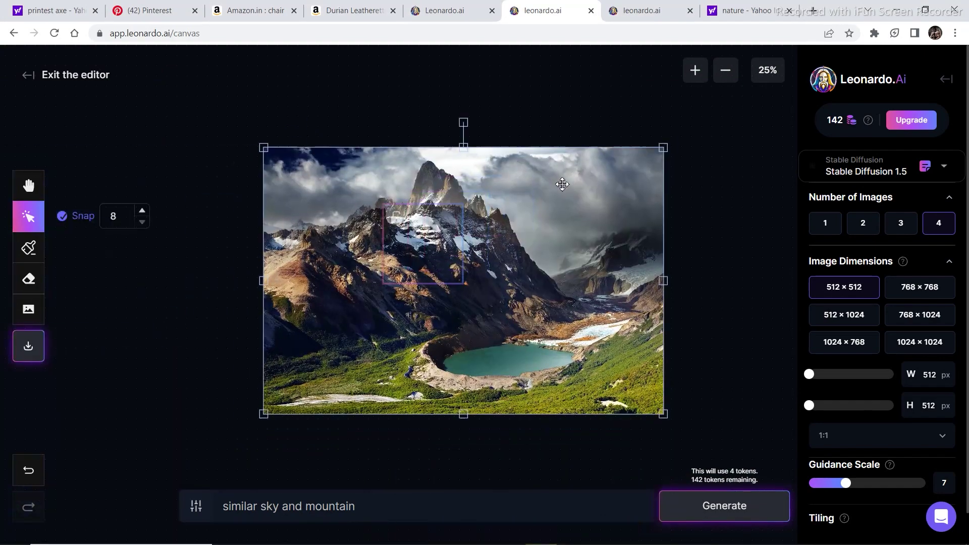
pyautogui.moveTo(664, 147); pyautogui.dragTo(424, 224)
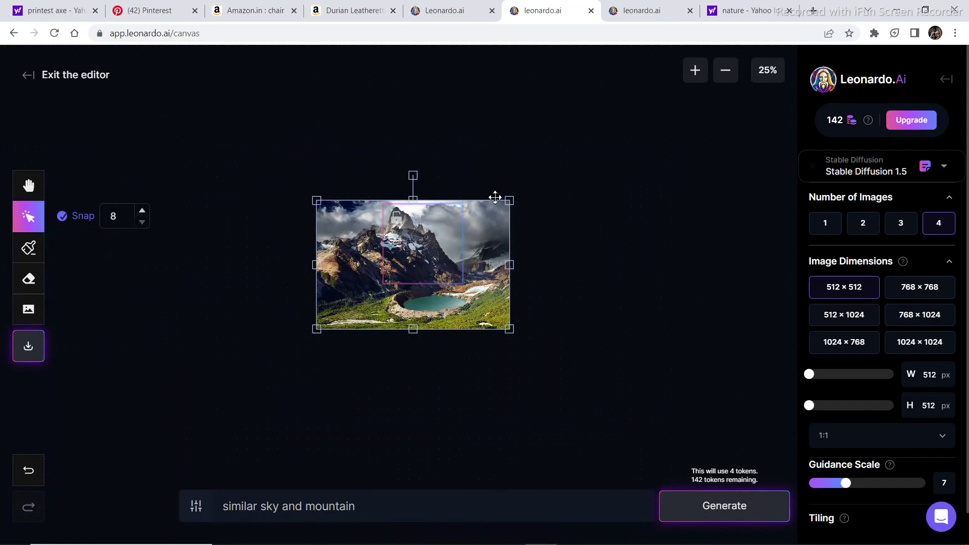
pyautogui.moveTo(507, 204); pyautogui.dragTo(452, 238)
pyautogui.moveTo(390, 287); pyautogui.dragTo(407, 256)
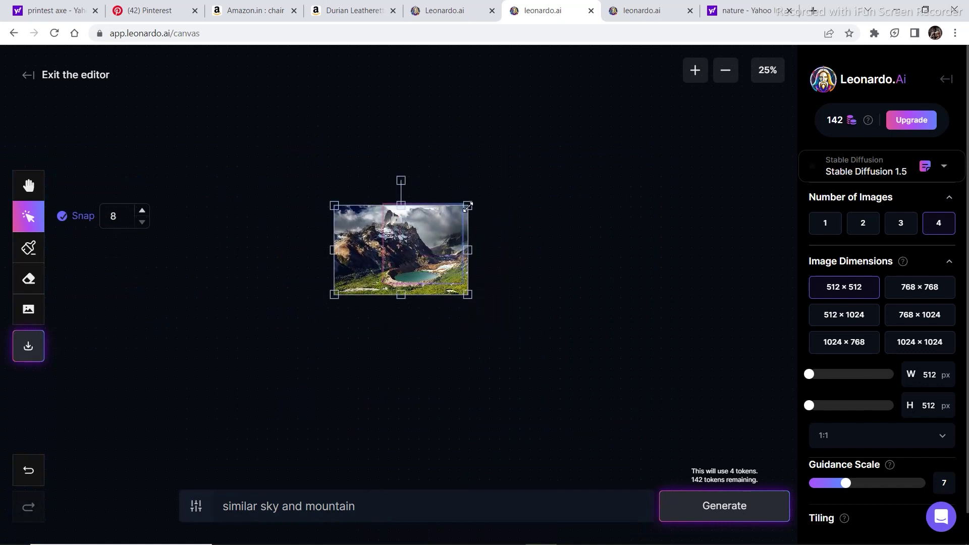
pyautogui.moveTo(468, 206); pyautogui.dragTo(489, 192)
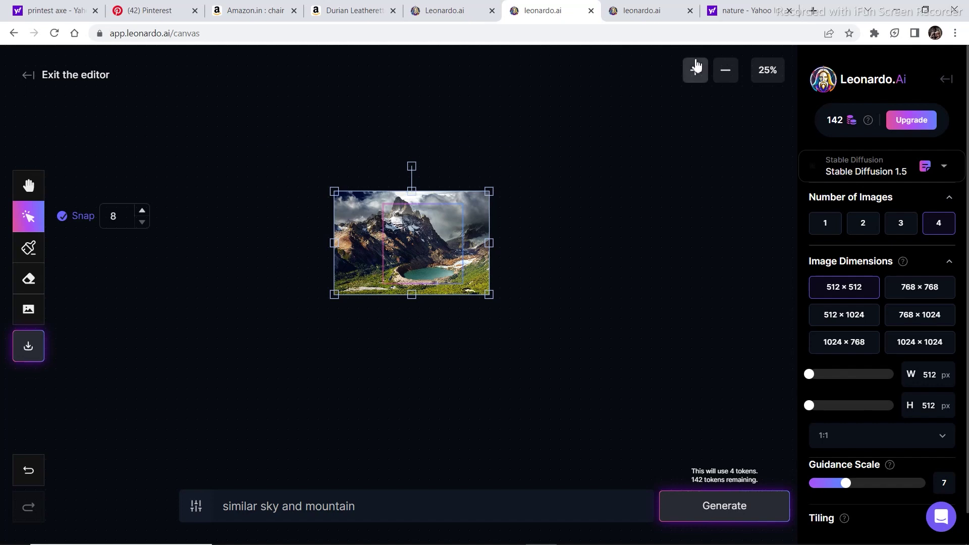
pyautogui.click(695, 70)
pyautogui.click(695, 70)
pyautogui.moveTo(571, 140); pyautogui.dragTo(624, 143)
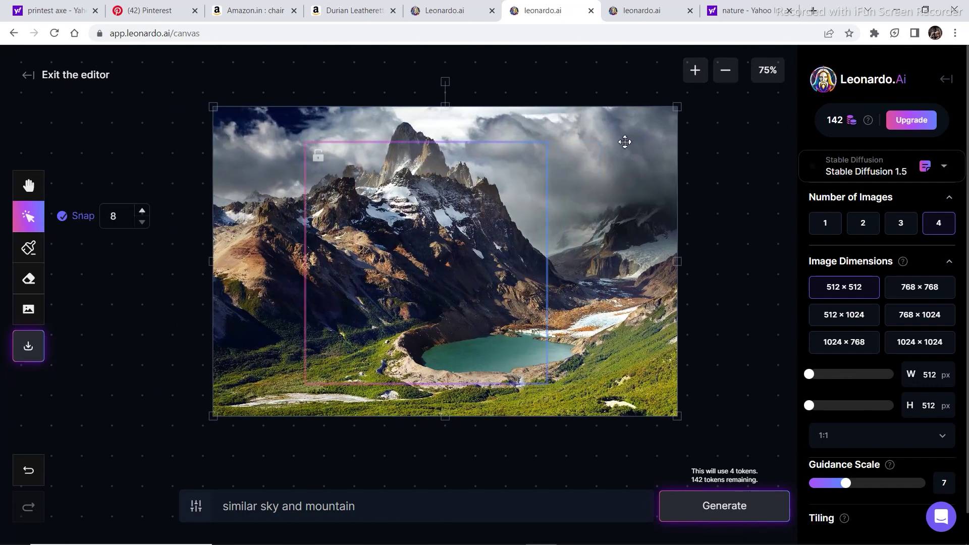
# Place the generation frame across the mountain image's upper-left edge and generate an extension with the prompt "similar sky and mountain"
pyautogui.moveTo(431, 192); pyautogui.dragTo(289, 161)
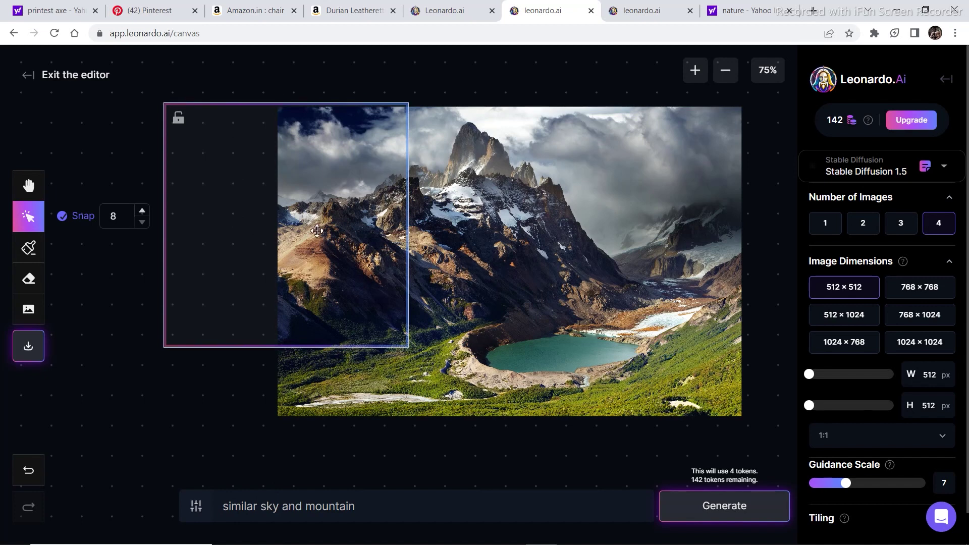
pyautogui.click(256, 508)
pyautogui.click(728, 510)
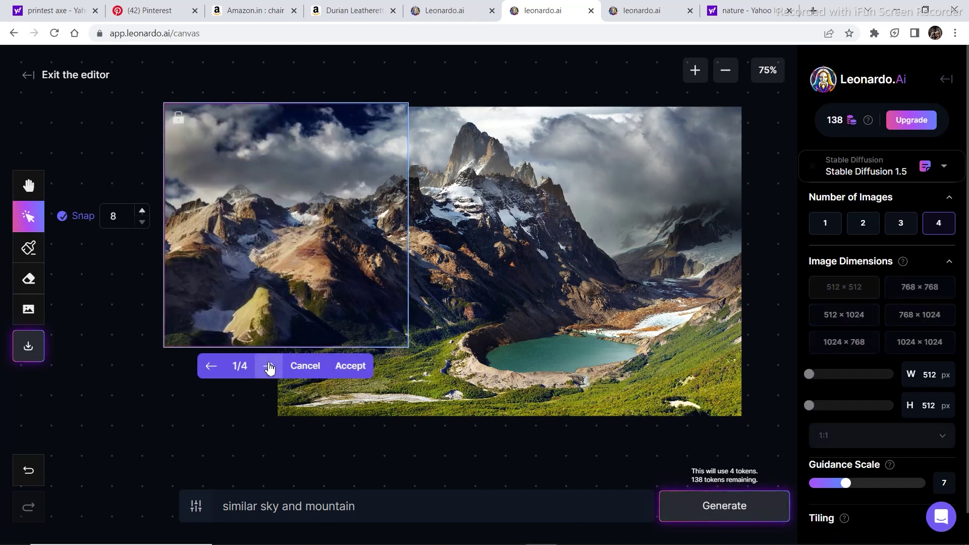
# Compare the four generated variations of the upper-left extension and accept the first one
pyautogui.click(269, 366)
pyautogui.click(269, 366)
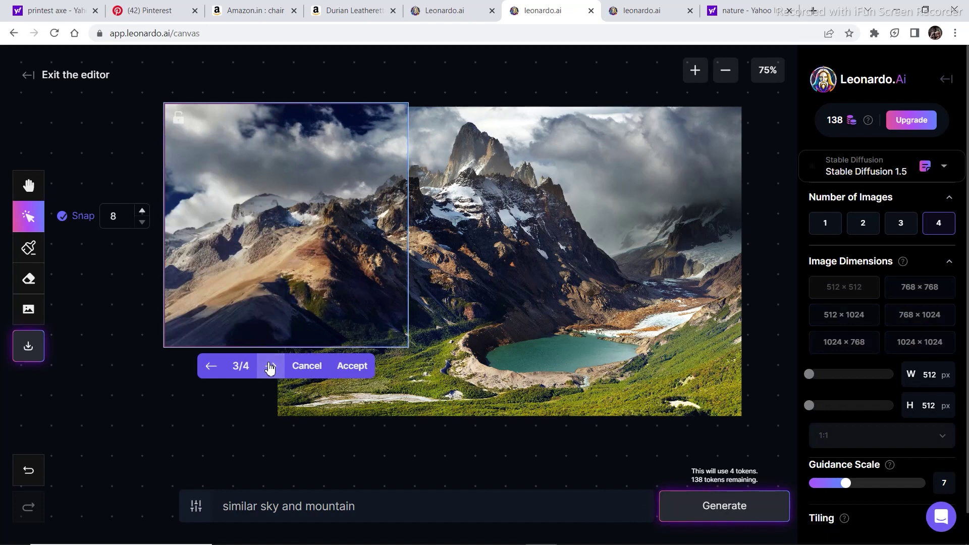
pyautogui.click(270, 368)
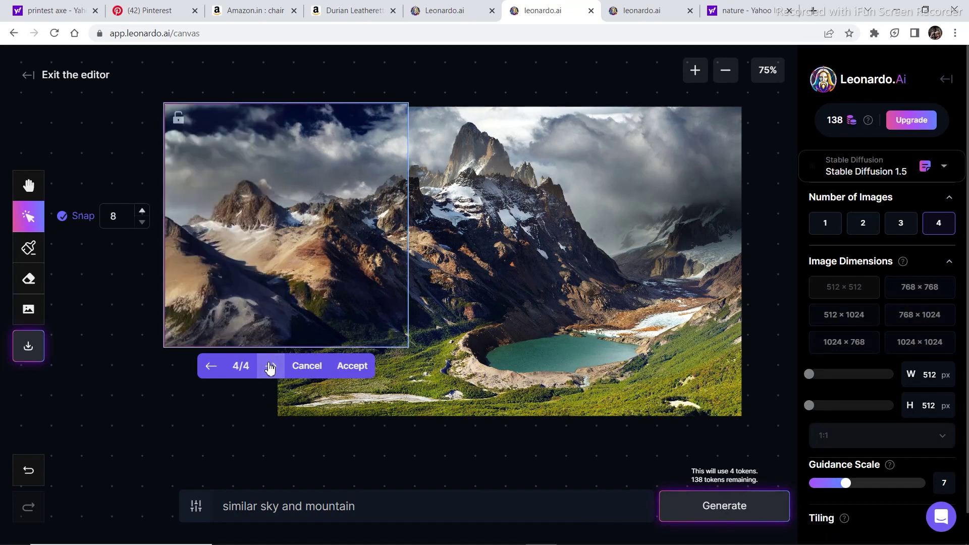
pyautogui.click(210, 366)
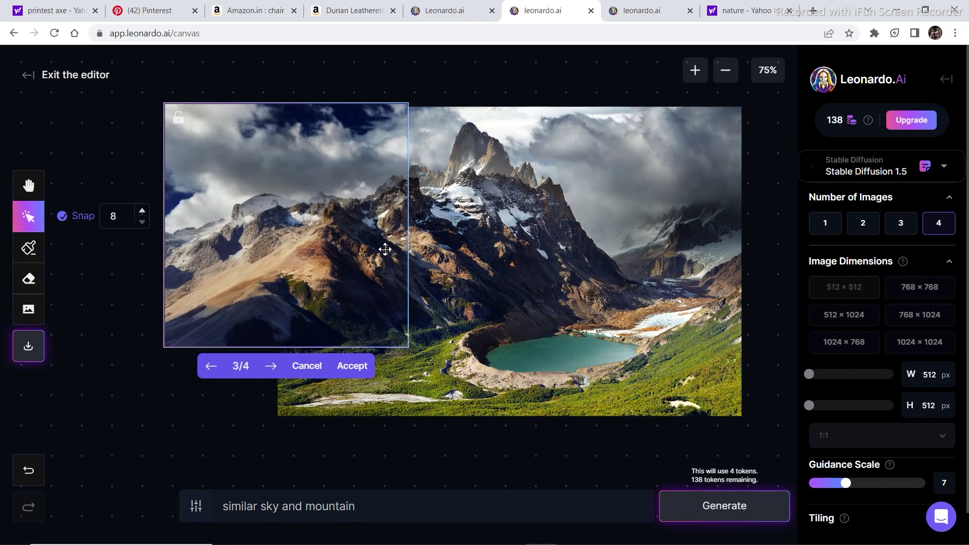
pyautogui.click(281, 375)
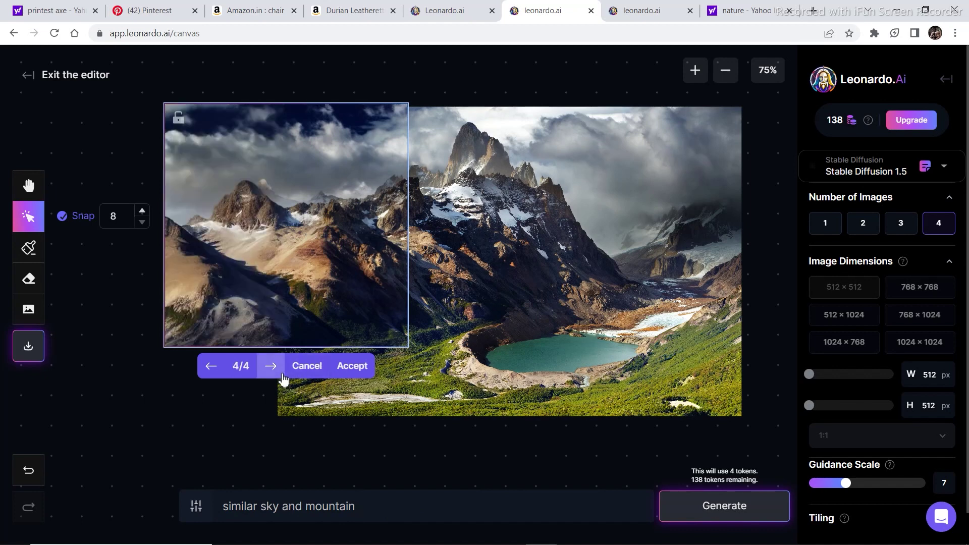
pyautogui.click(355, 370)
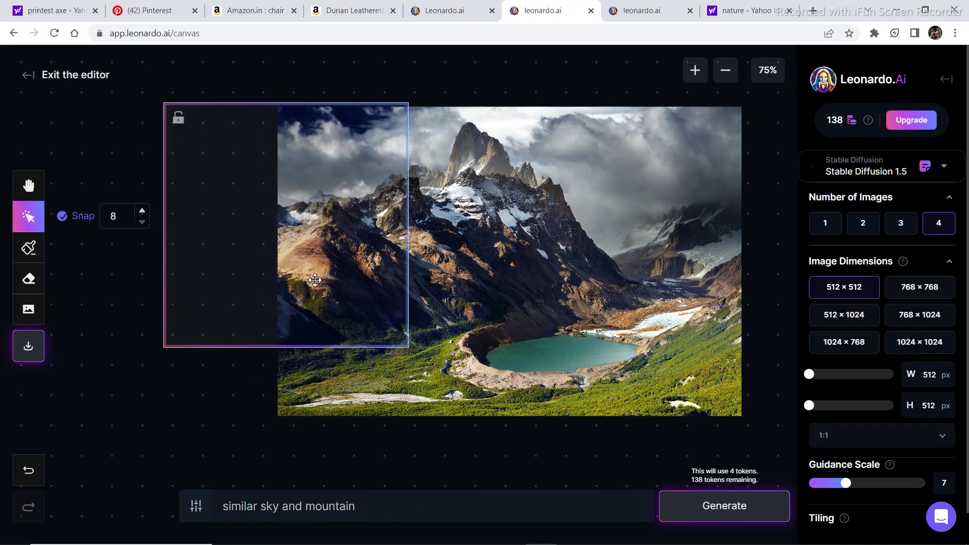
# Move the generation frame down over the empty lower-left corner of the mountain scene and generate a matching fill
pyautogui.moveTo(290, 271); pyautogui.dragTo(288, 338)
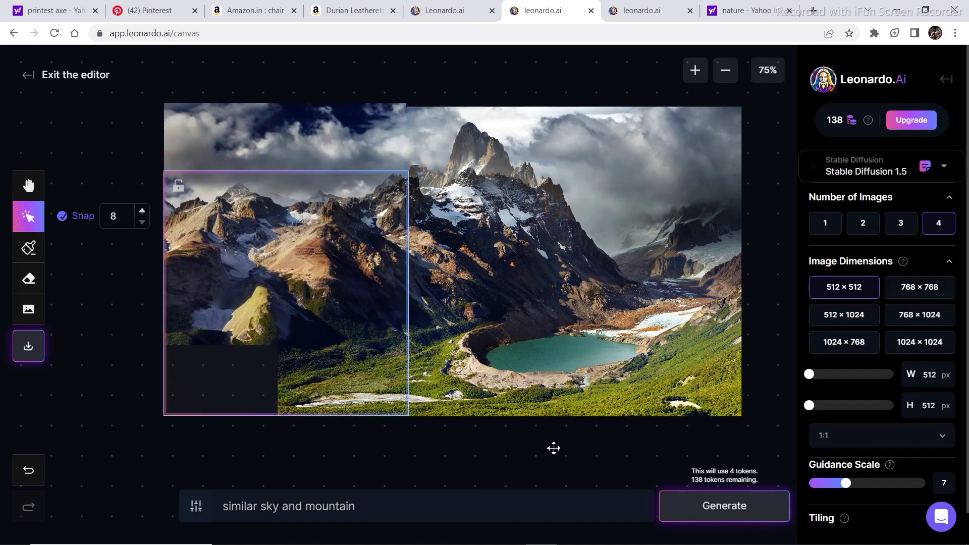
pyautogui.click(769, 513)
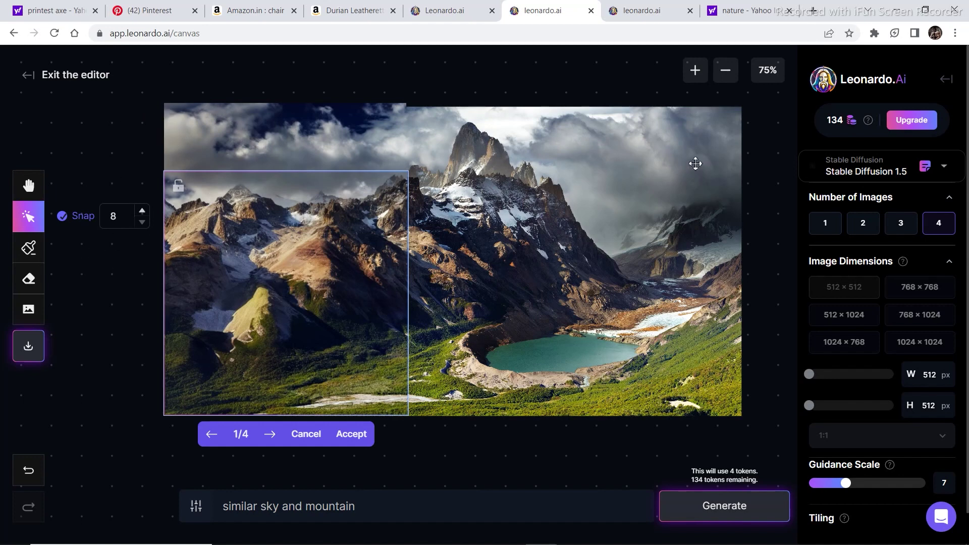
pyautogui.click(727, 85)
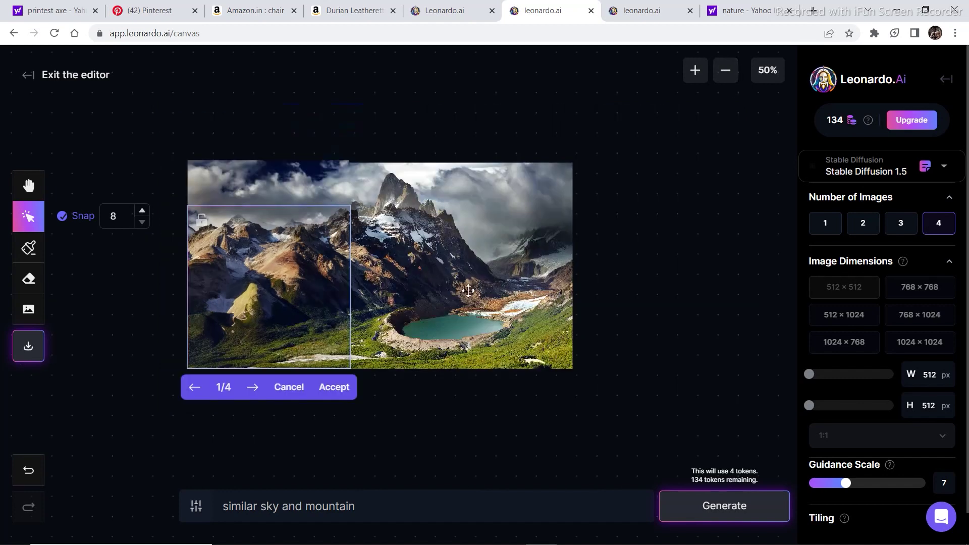
pyautogui.click(419, 282)
pyautogui.moveTo(147, 132); pyautogui.dragTo(646, 396)
pyautogui.moveTo(446, 242); pyautogui.dragTo(550, 239)
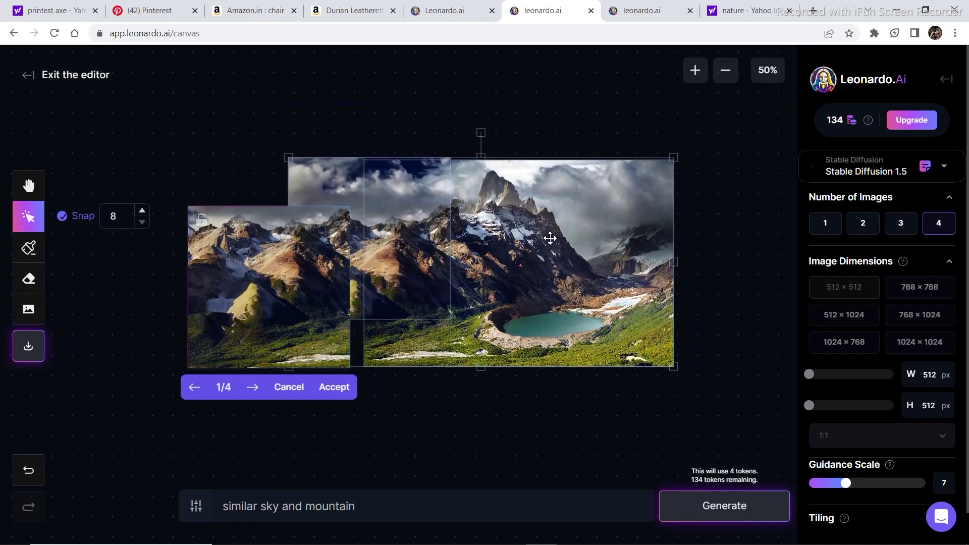
pyautogui.hotkey('ctrl', 'z')
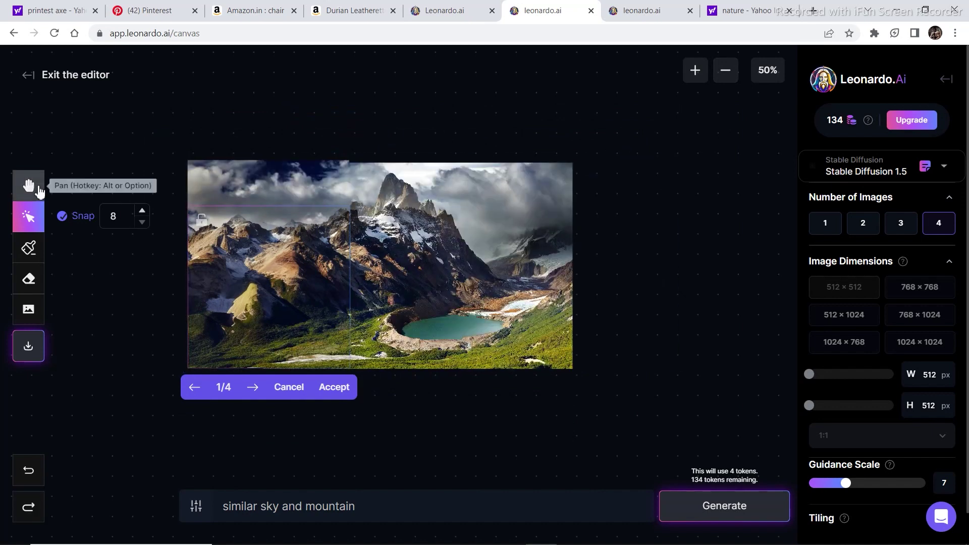
# Accept the first generated variation for the lower-left corner, keeping it aligned with the mountain scene
pyautogui.click(28, 185)
pyautogui.moveTo(298, 164); pyautogui.dragTo(410, 151)
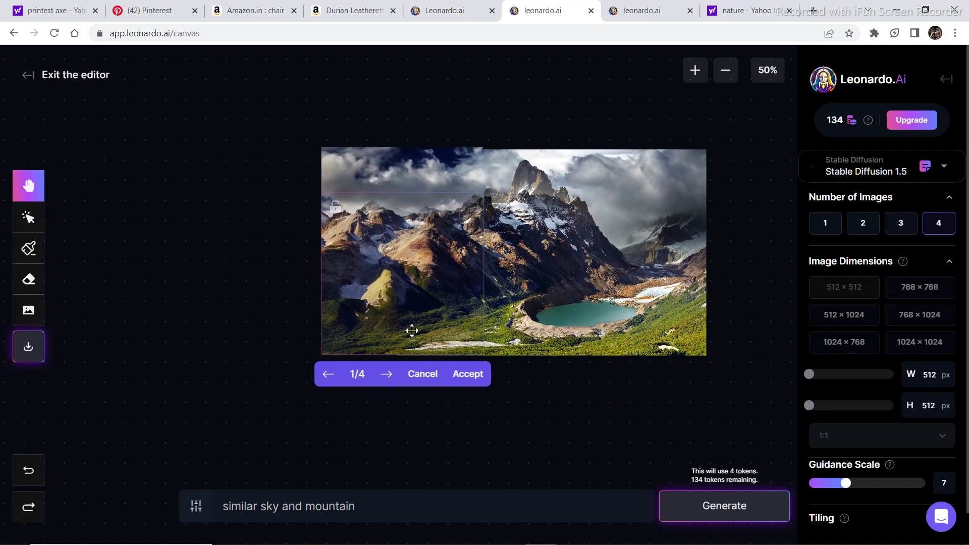
pyautogui.click(28, 217)
pyautogui.moveTo(339, 211); pyautogui.dragTo(321, 190)
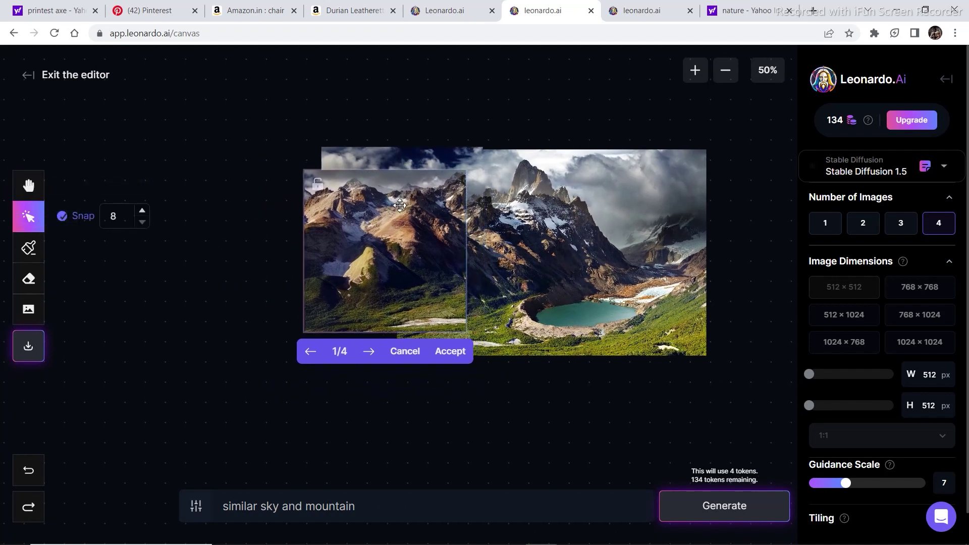
pyautogui.hotkey('ctrl', 'z')
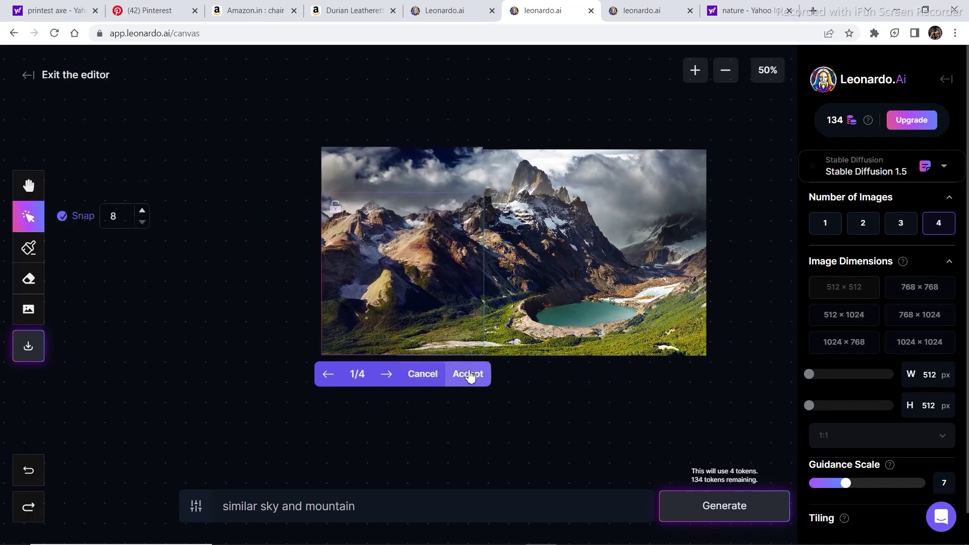
pyautogui.click(465, 374)
# Place the generation frame across the extended scene's upper-left edge, generate another extension and view the next variation
pyautogui.moveTo(418, 283); pyautogui.dragTo(339, 237)
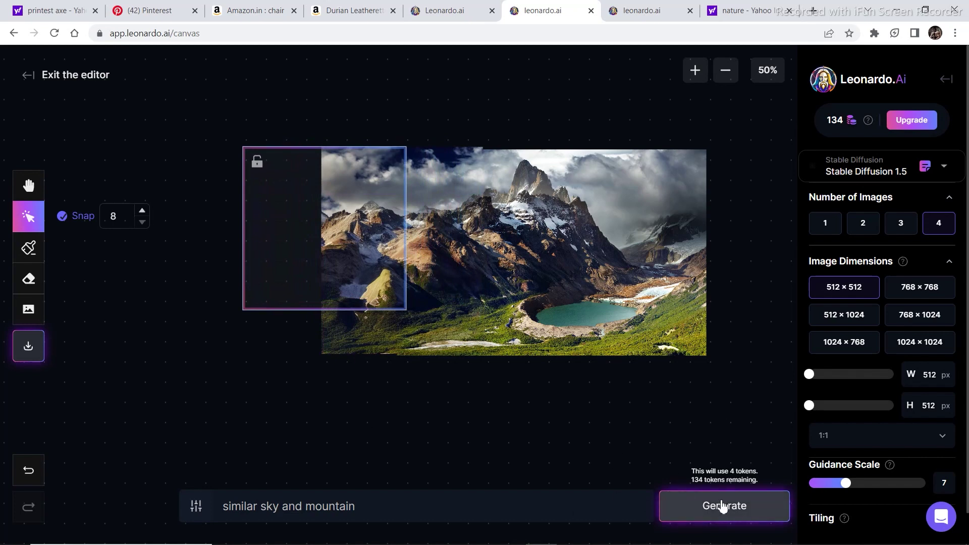
pyautogui.click(722, 506)
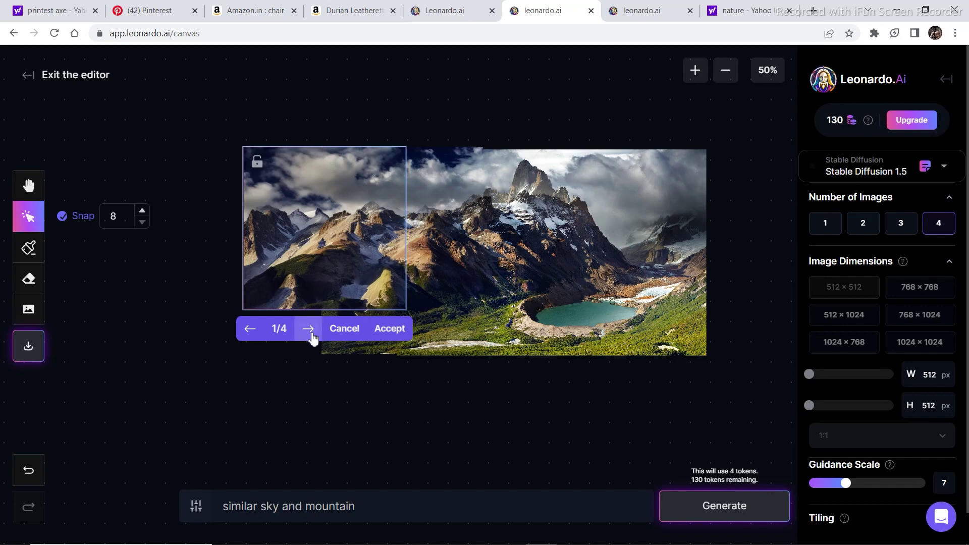
pyautogui.click(309, 330)
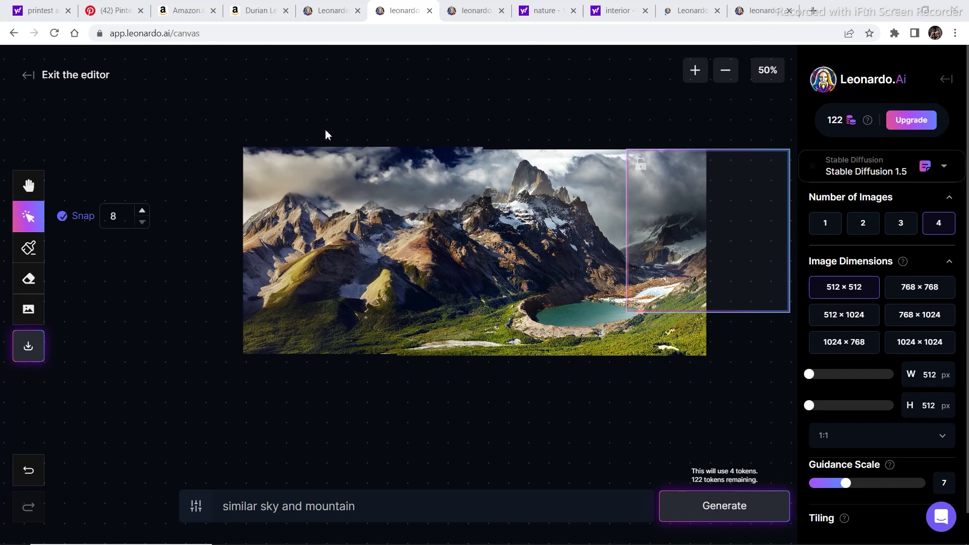
# Switch to the empty canvas and import beautiful-living-room-home-interior-design-ideas.jpg from the computer
pyautogui.hotkey('ctrl', '9')
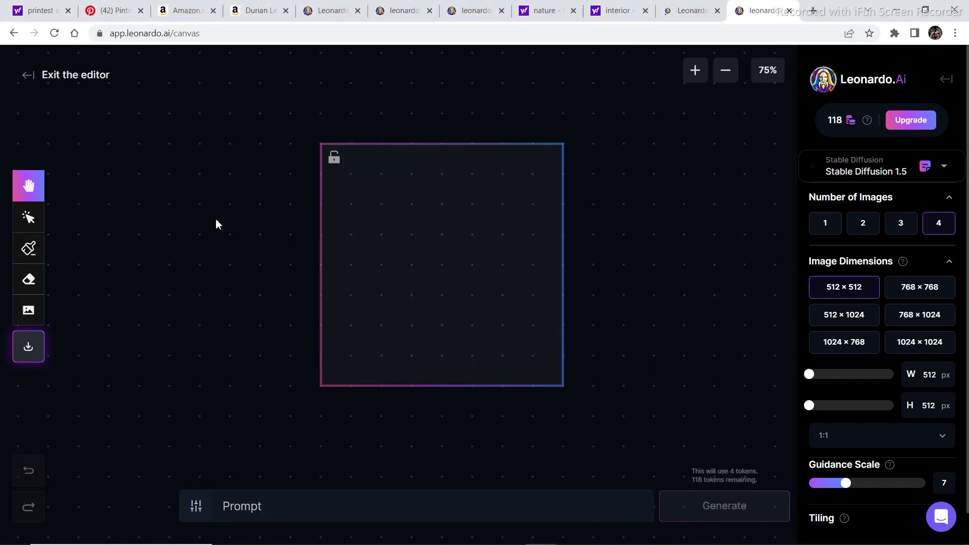
pyautogui.click(29, 309)
pyautogui.click(75, 307)
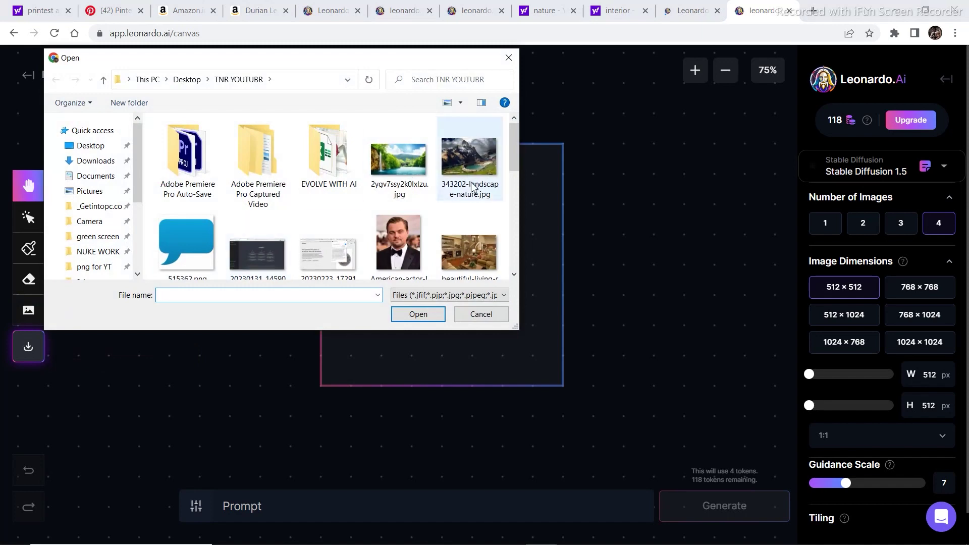
pyautogui.scroll(-1, 514, 170)
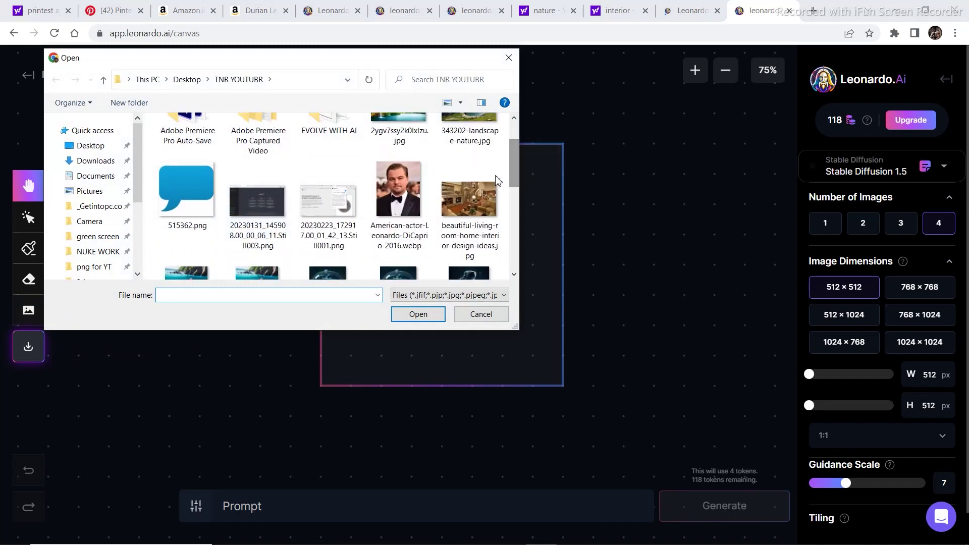
pyautogui.doubleClick(464, 208)
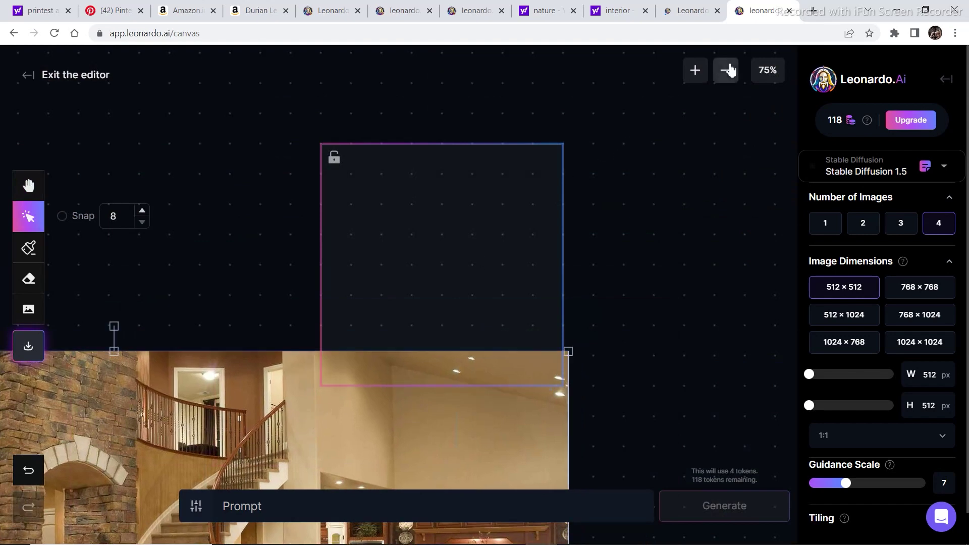
# Scale the living-room image down to slightly less than twice the generation frame's width and position it over the frame
pyautogui.click(730, 70)
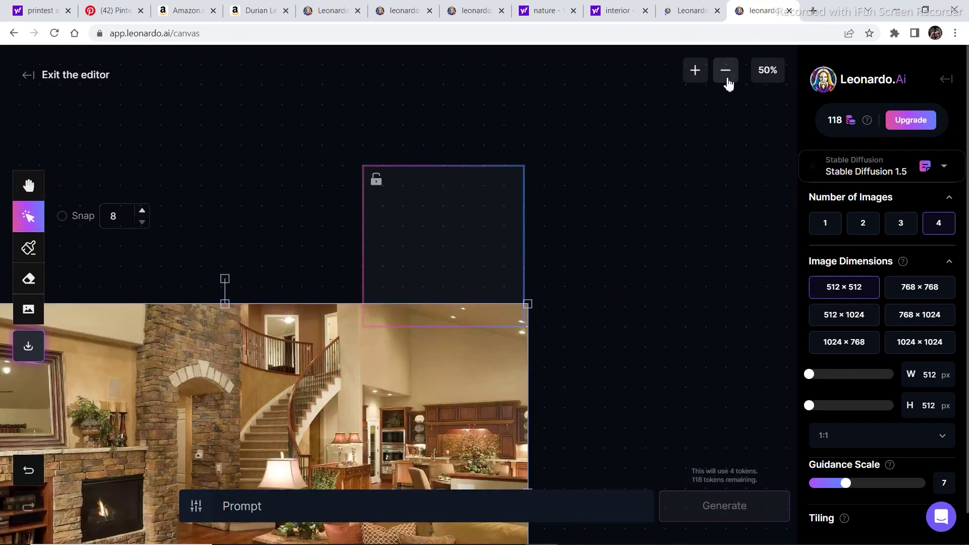
pyautogui.click(727, 76)
pyautogui.moveTo(448, 382); pyautogui.dragTo(580, 264)
pyautogui.moveTo(619, 137); pyautogui.dragTo(467, 231)
pyautogui.moveTo(409, 283); pyautogui.dragTo(454, 223)
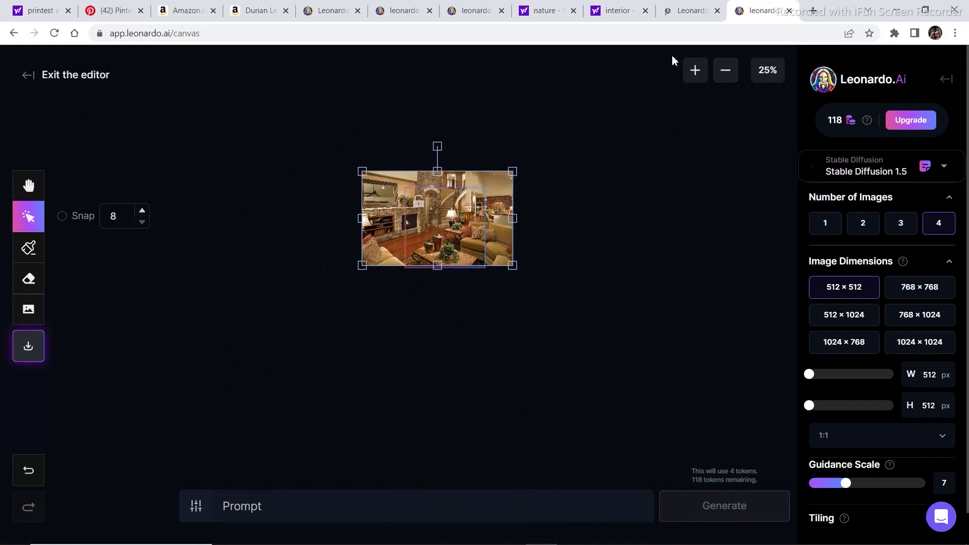
pyautogui.click(696, 71)
pyautogui.click(696, 71)
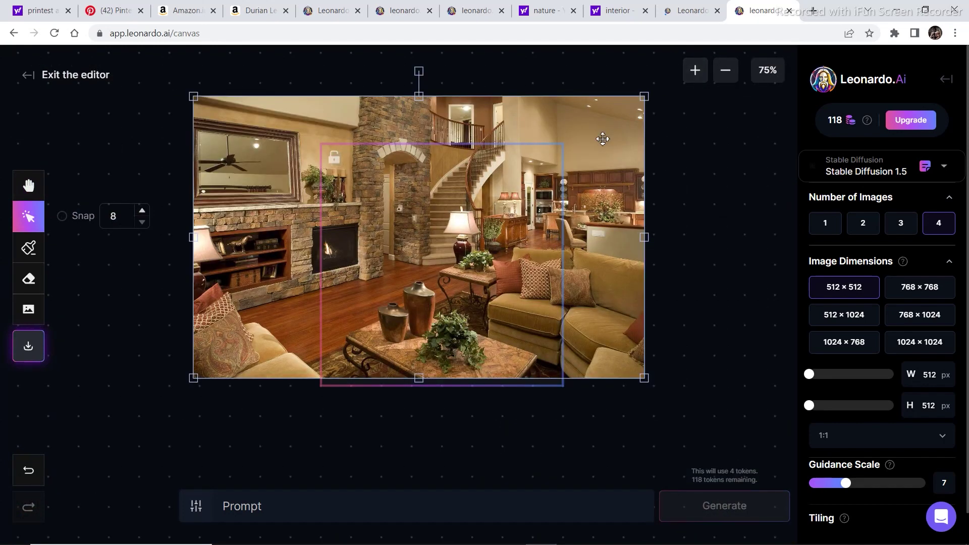
pyautogui.moveTo(604, 139); pyautogui.dragTo(616, 143)
# Place the generation frame across the living room's upper-right edge, generate with the prompt "similar interior" and compare the variations
pyautogui.moveTo(536, 204); pyautogui.dragTo(674, 173)
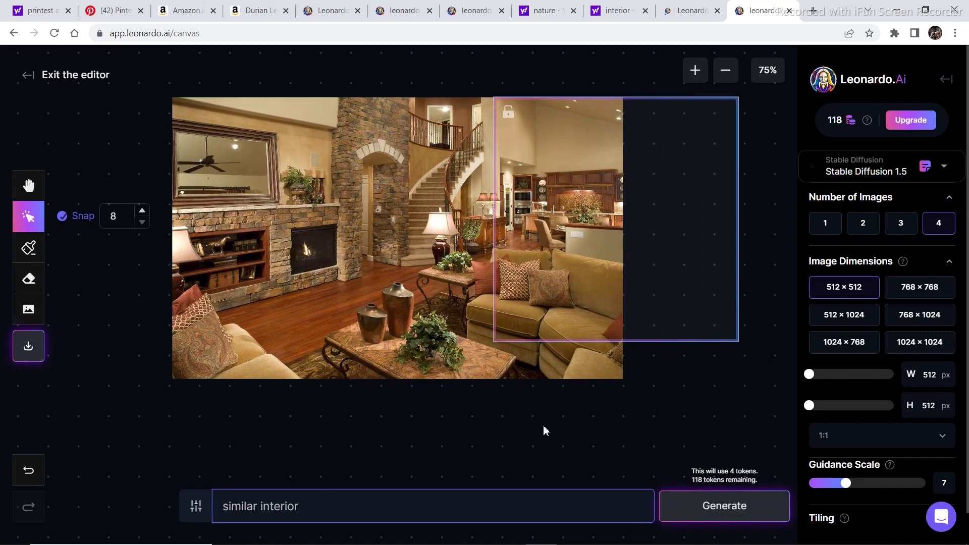
pyautogui.click(740, 505)
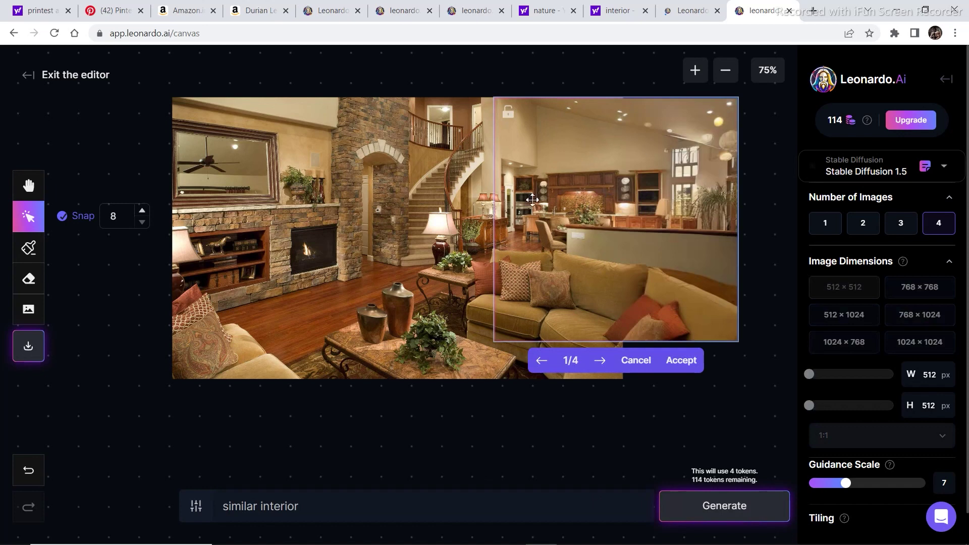
pyautogui.click(601, 361)
pyautogui.click(600, 361)
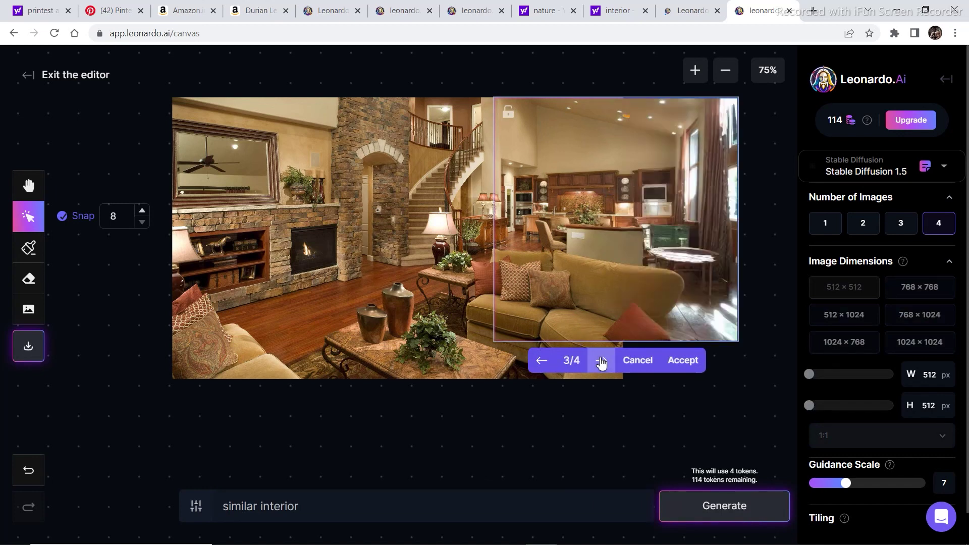
pyautogui.click(600, 362)
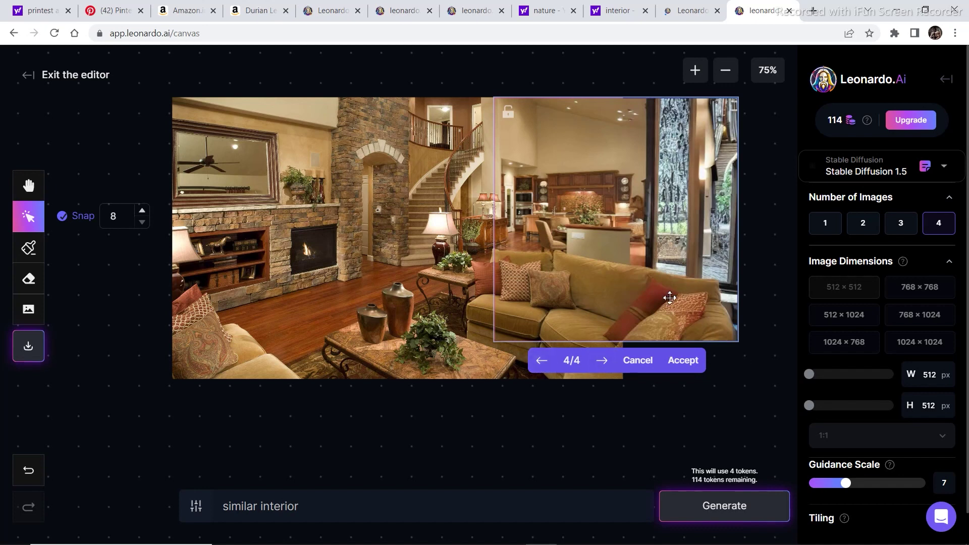
pyautogui.click(541, 360)
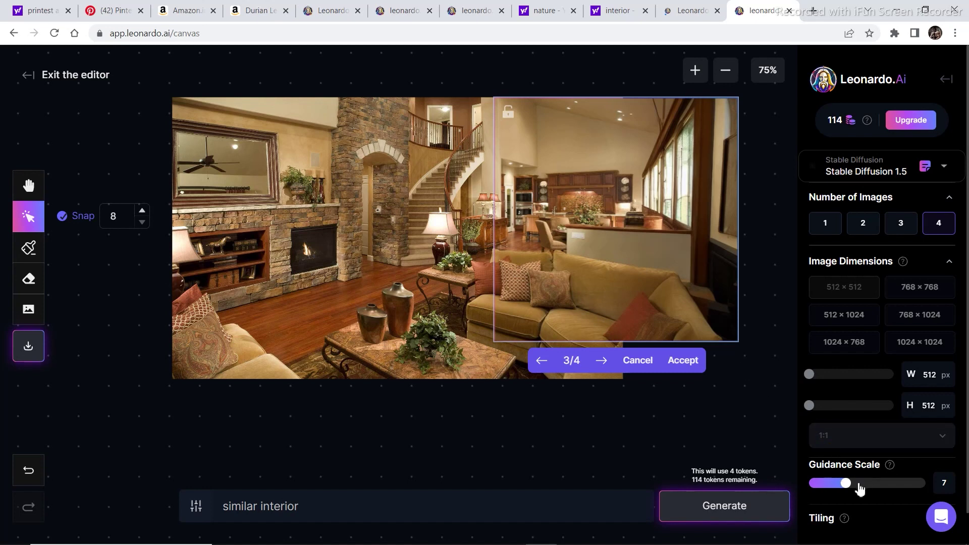
# Set the guidance scale to 9, discard the current variations and regenerate the living room's upper-right extension
pyautogui.moveTo(852, 490); pyautogui.dragTo(858, 494)
pyautogui.click(630, 363)
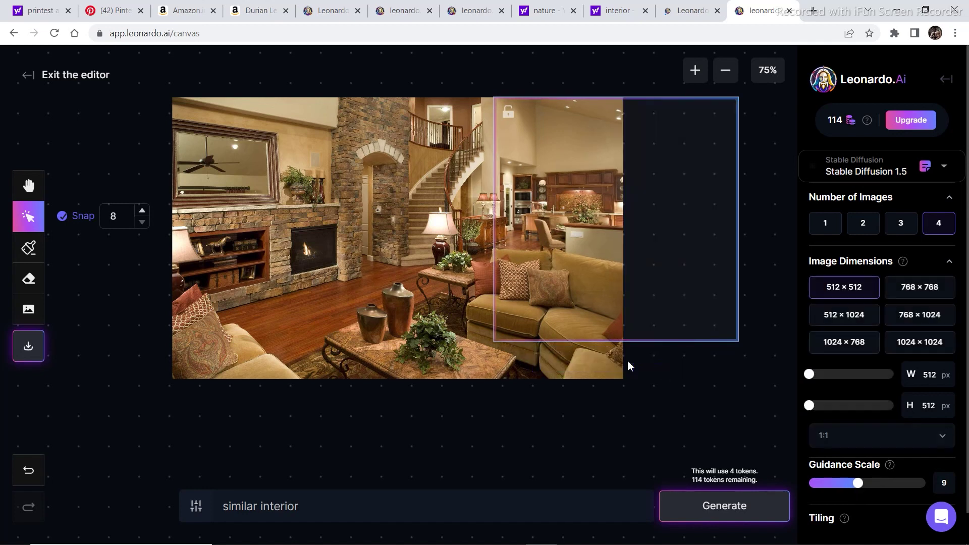
pyautogui.click(687, 494)
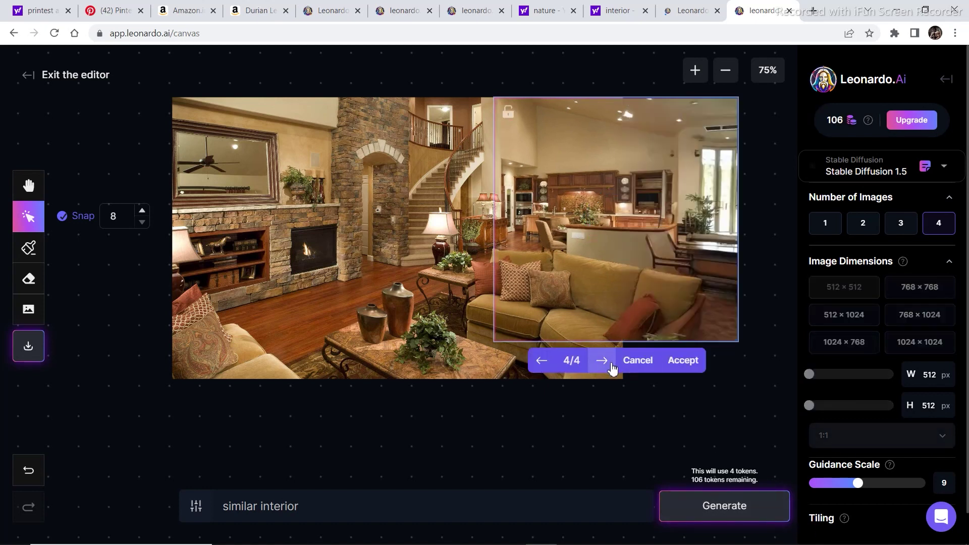
# Compare the new variations for the upper-right extension and accept the fourth one
pyautogui.click(608, 368)
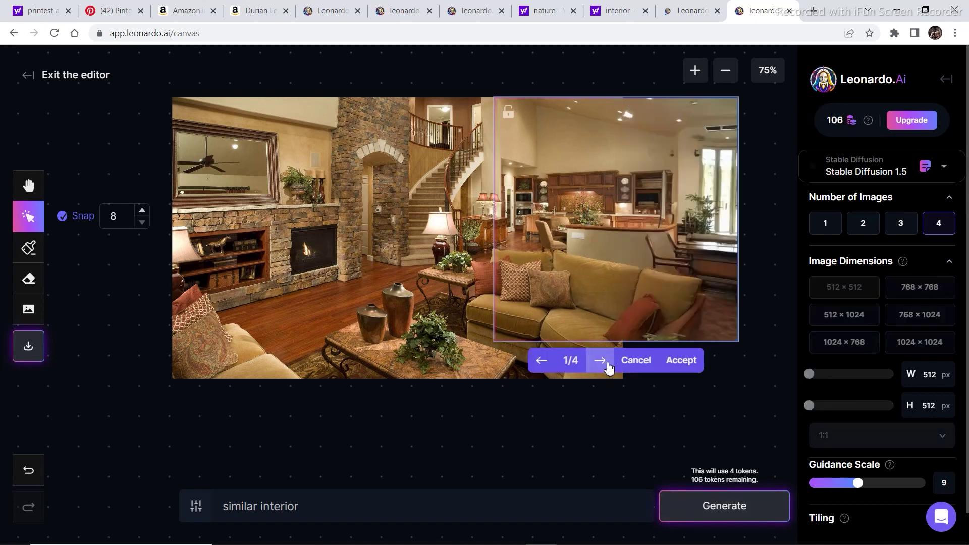
pyautogui.click(608, 368)
pyautogui.click(608, 368)
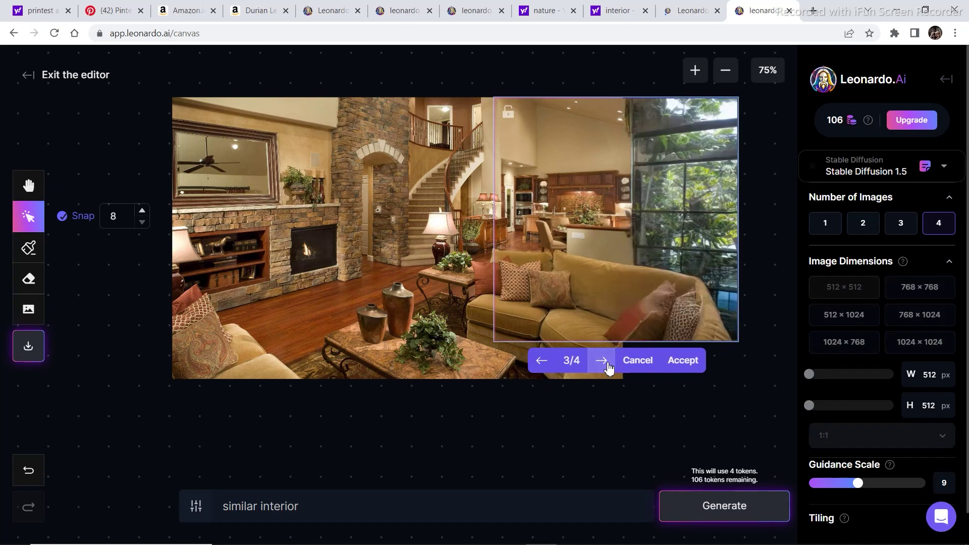
pyautogui.click(608, 368)
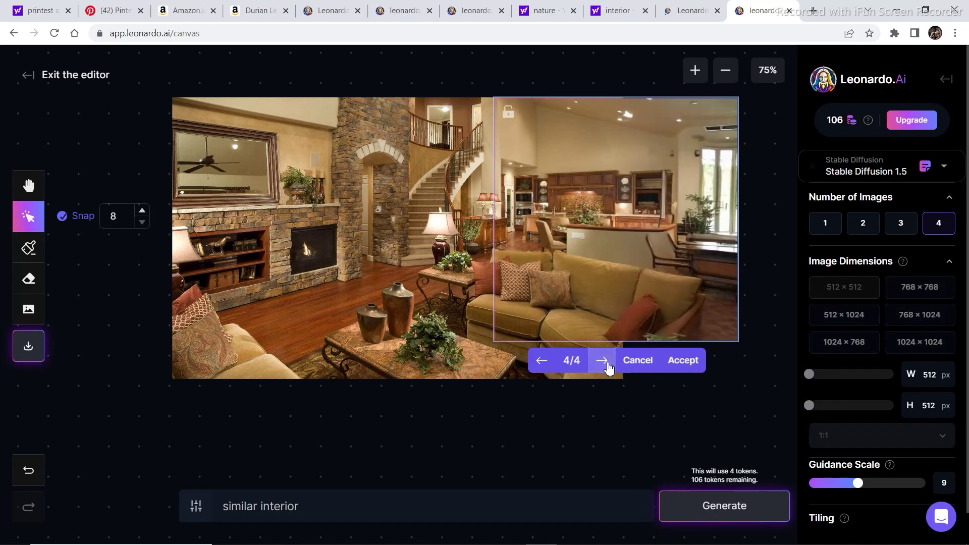
pyautogui.click(691, 362)
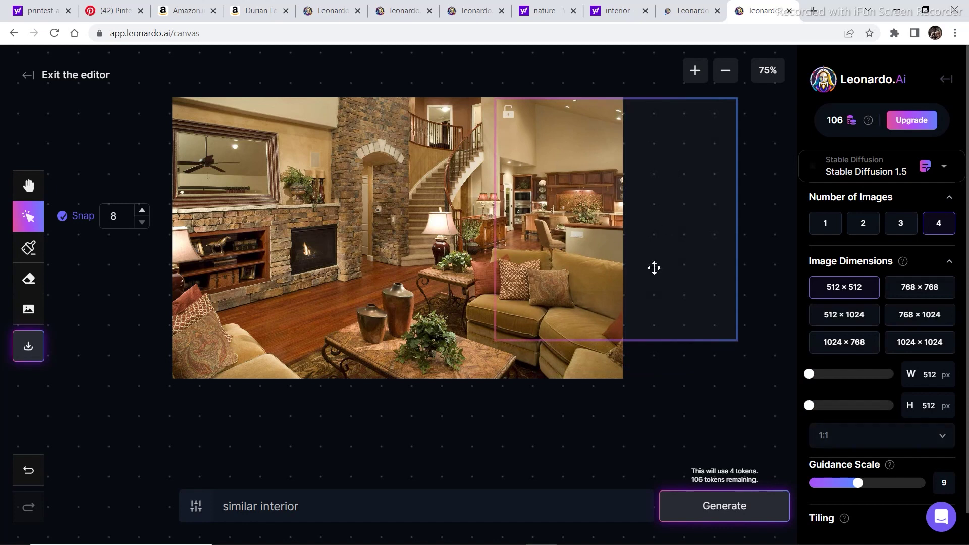
# Move the generation frame down over the empty lower-right corner of the living room and generate a fill for it
pyautogui.moveTo(659, 268); pyautogui.dragTo(656, 308)
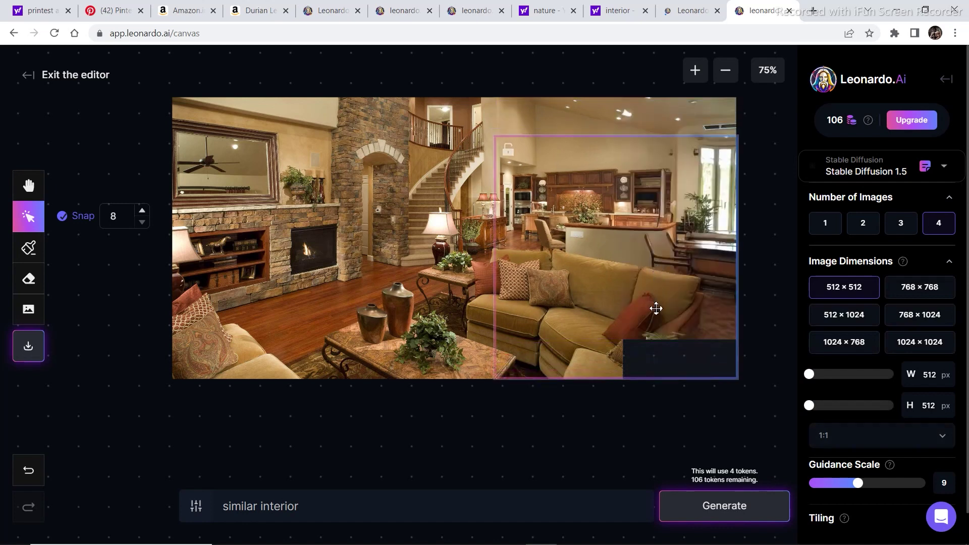
pyautogui.click(696, 502)
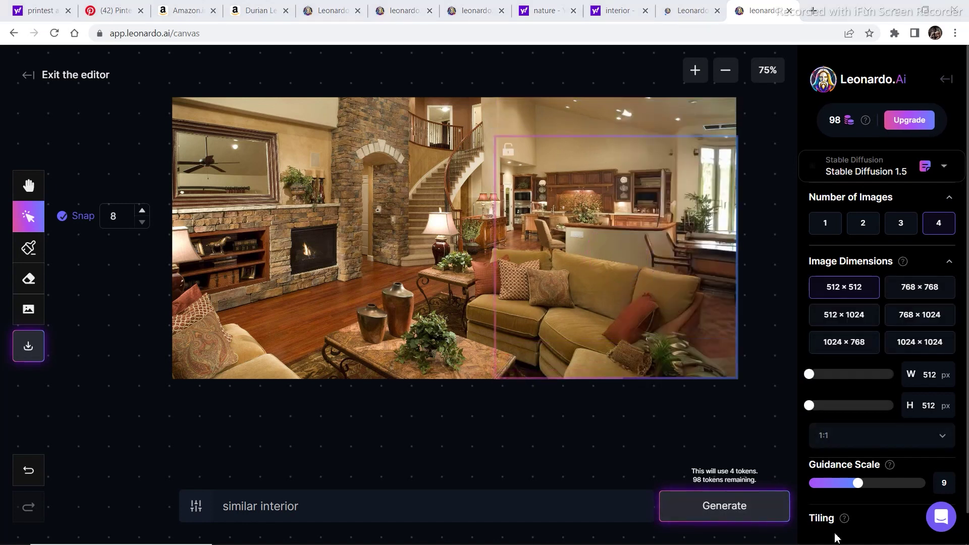
# Place the generation frame across the living room's upper-left edge, about half over empty canvas, and generate an extension
pyautogui.click(28, 185)
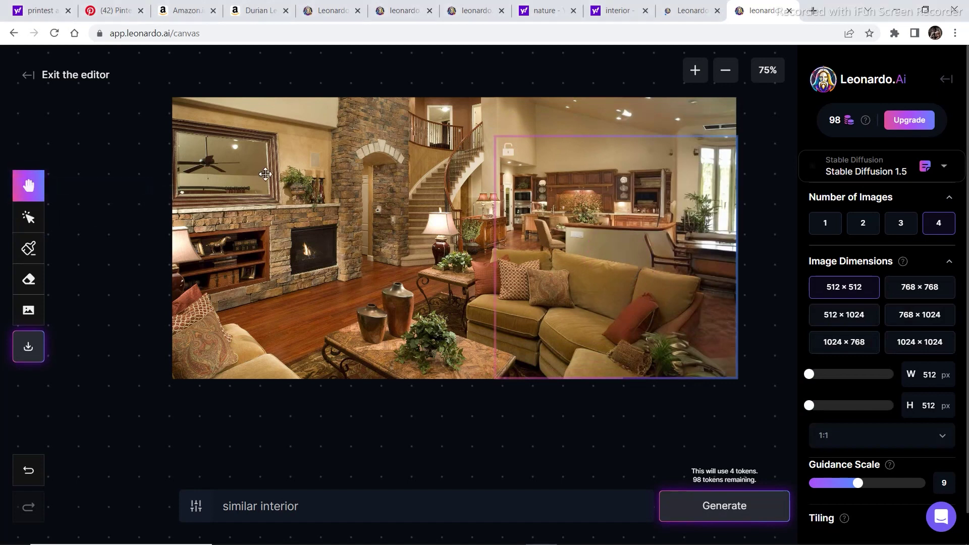
pyautogui.moveTo(265, 174); pyautogui.dragTo(401, 169)
pyautogui.click(725, 70)
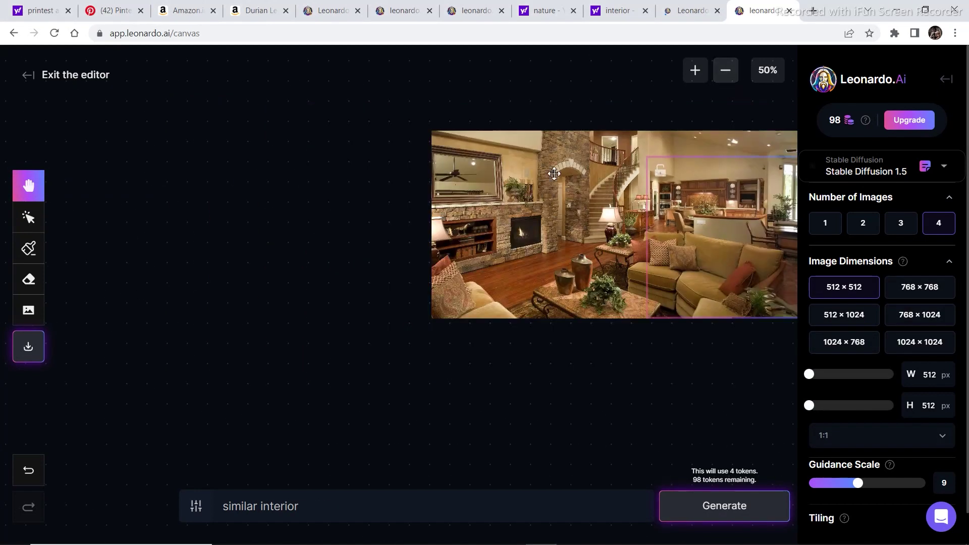
pyautogui.moveTo(554, 174); pyautogui.dragTo(441, 200)
pyautogui.click(35, 212)
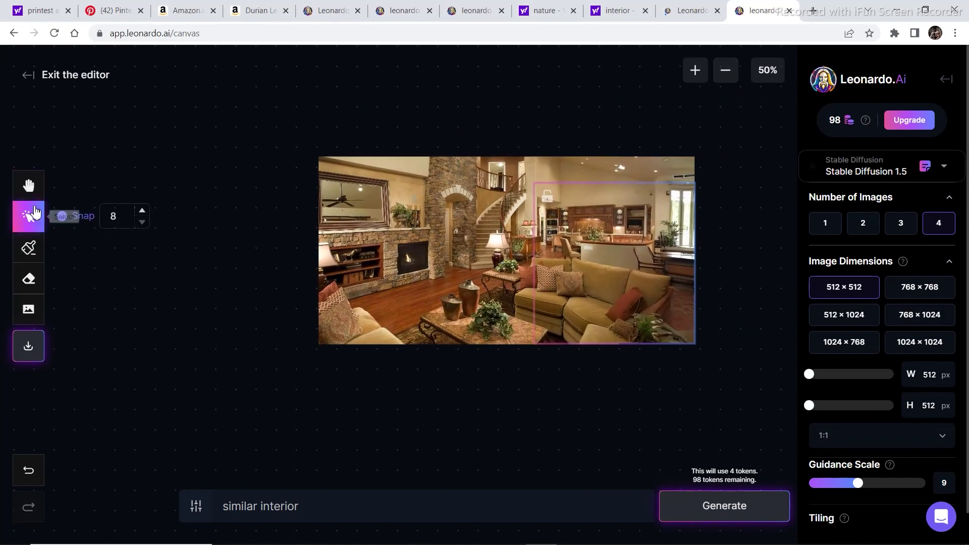
pyautogui.moveTo(612, 244); pyautogui.dragTo(319, 221)
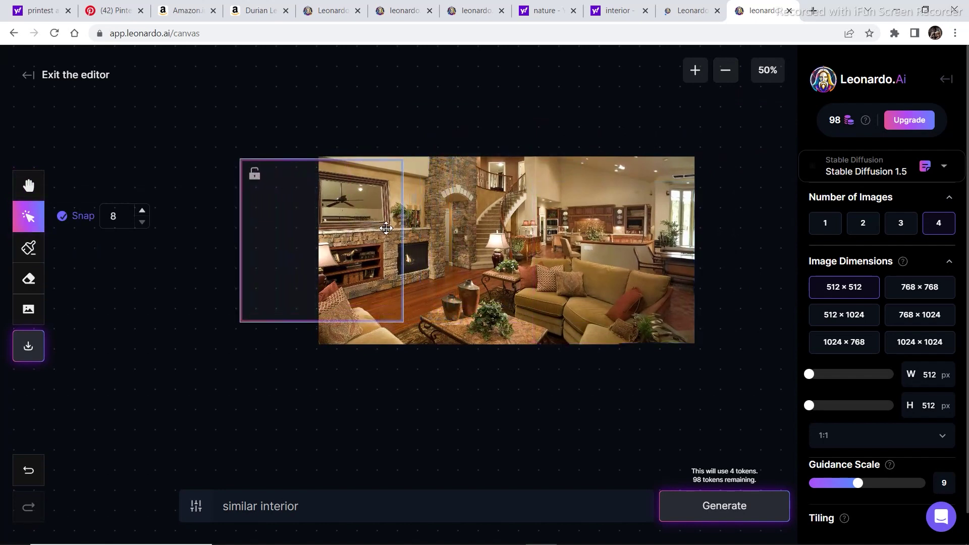
pyautogui.click(703, 501)
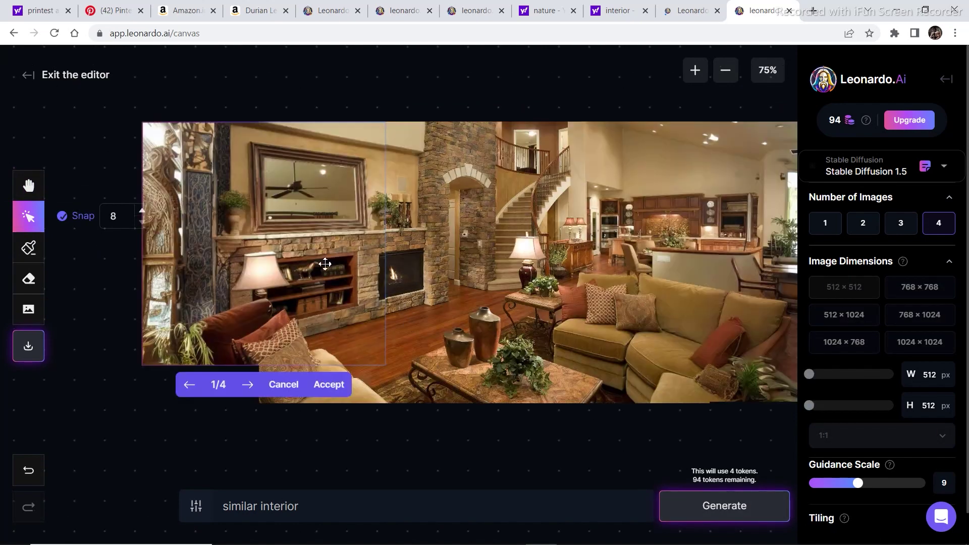
# Compare the four variations for the living room's left extension and accept the second one
pyautogui.click(248, 387)
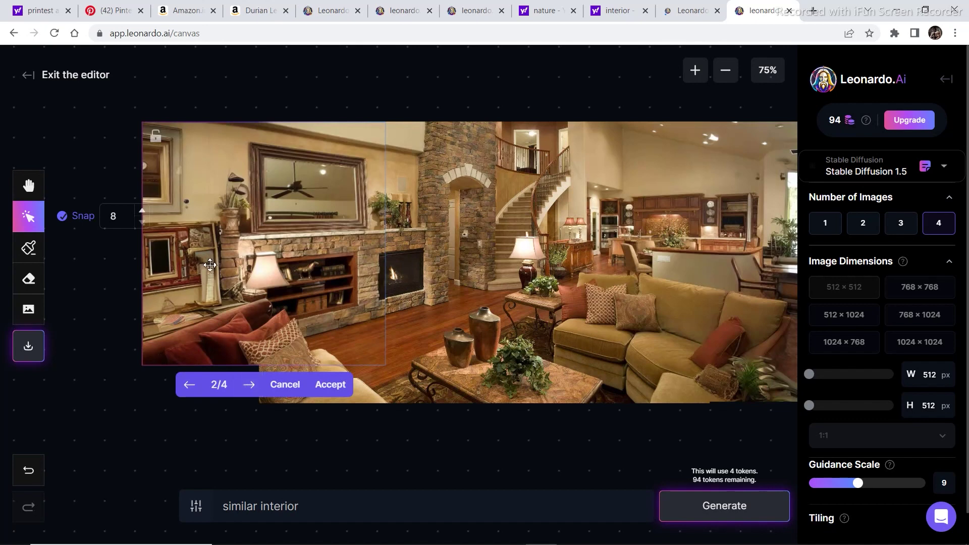
pyautogui.click(250, 388)
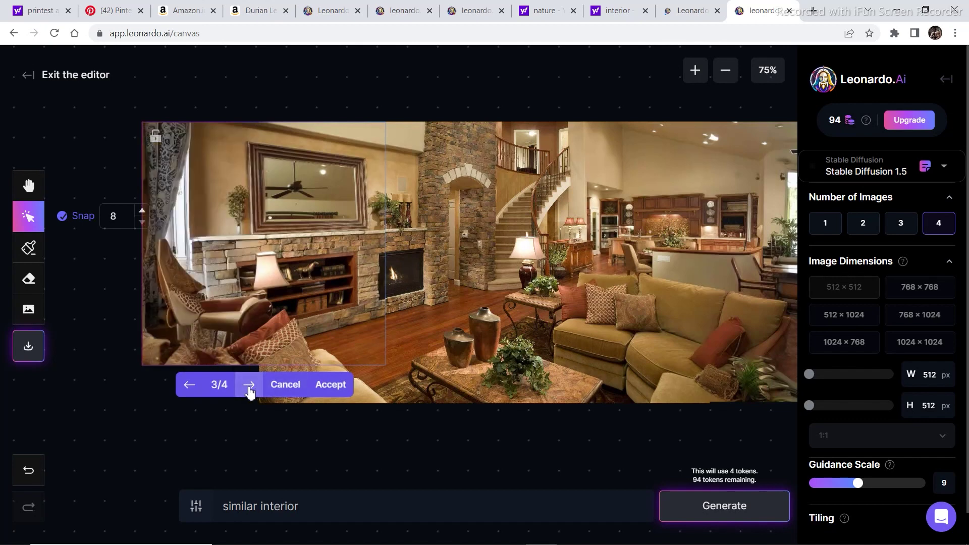
pyautogui.click(249, 388)
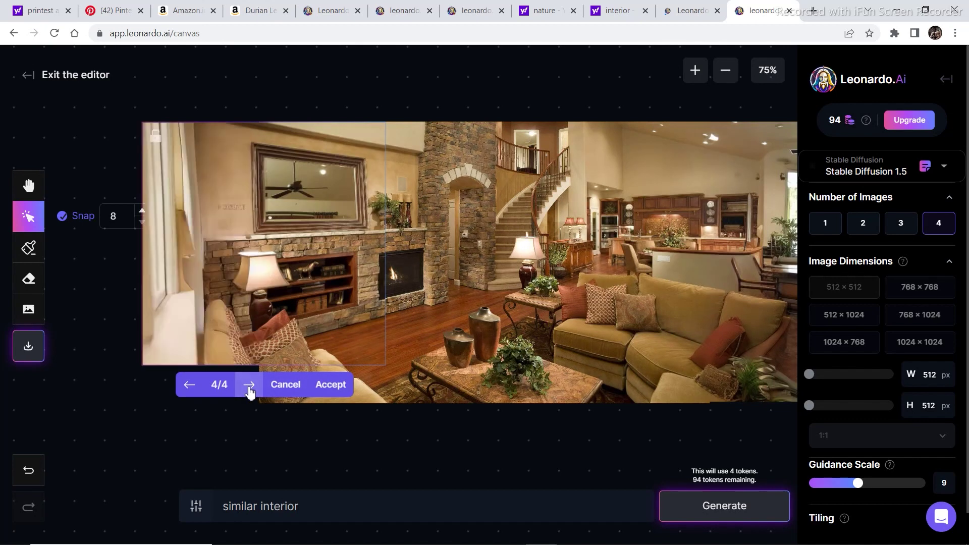
pyautogui.click(186, 387)
pyautogui.click(186, 388)
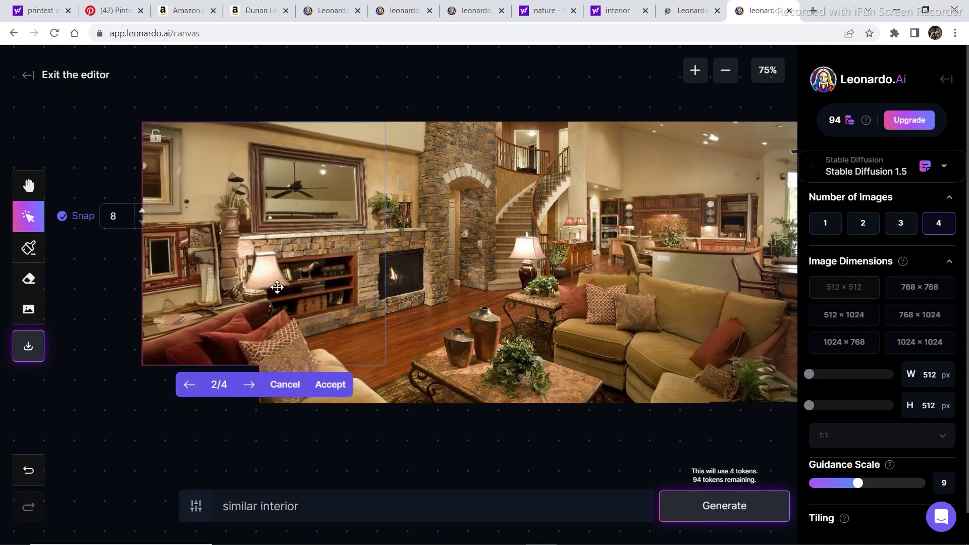
pyautogui.click(339, 387)
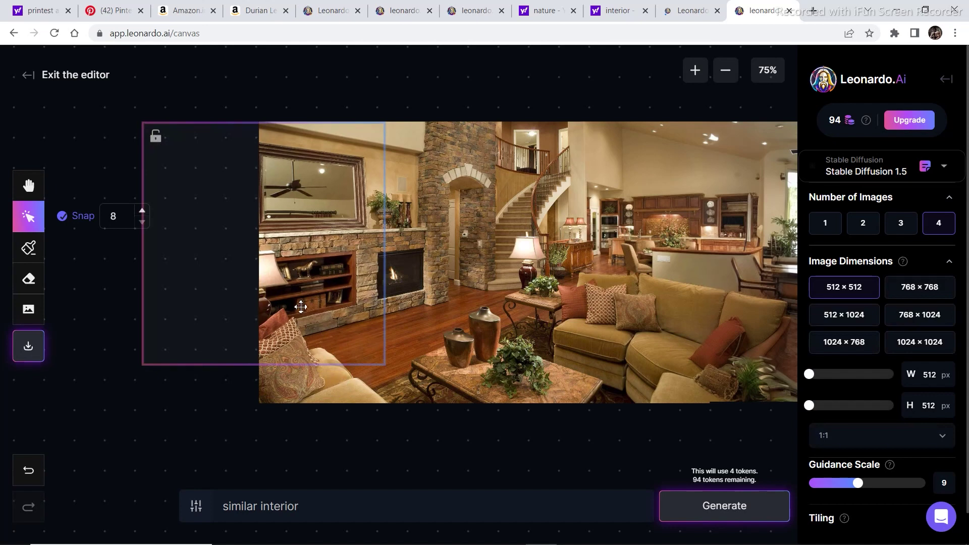
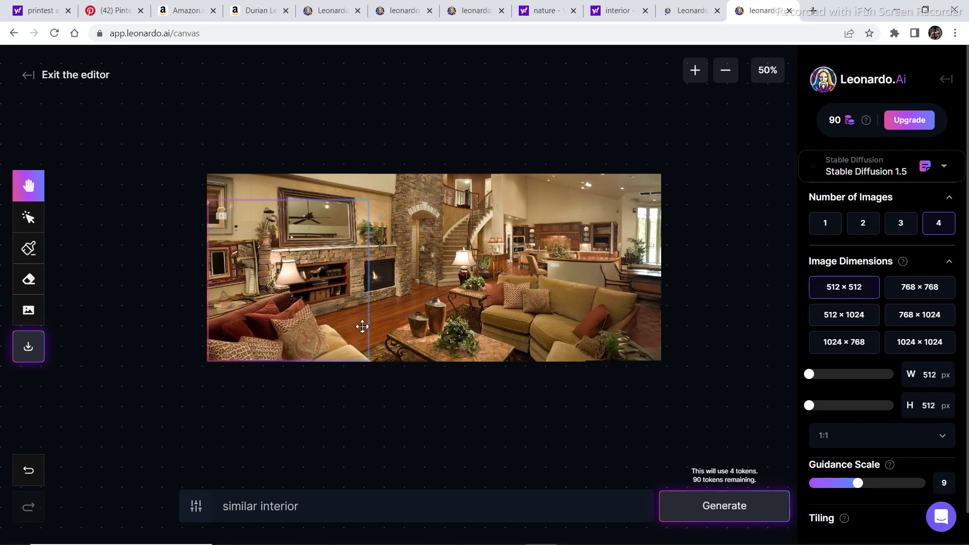
# Place the generation frame across the living room's top edge above the stone column and staircase, and generate an upward extension
pyautogui.moveTo(363, 327); pyautogui.dragTo(369, 326)
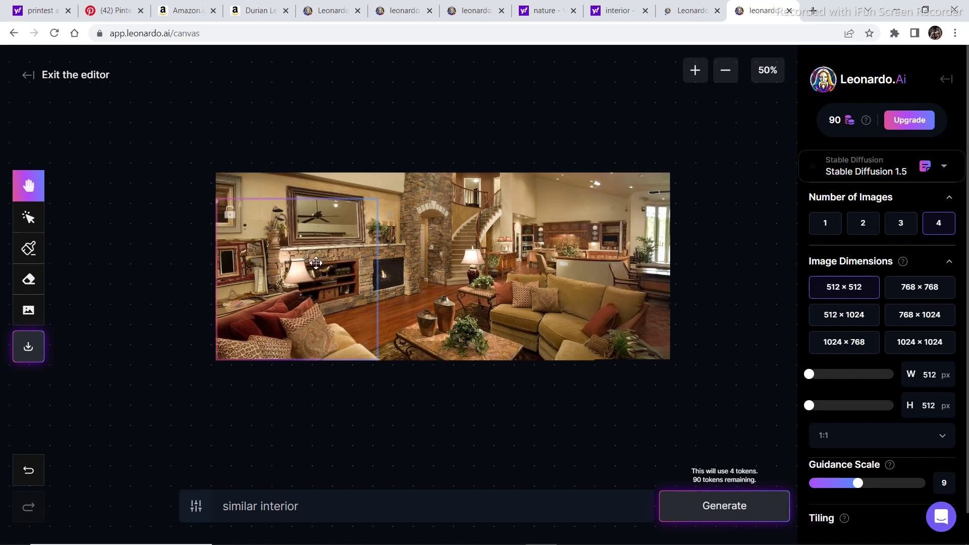
pyautogui.click(45, 222)
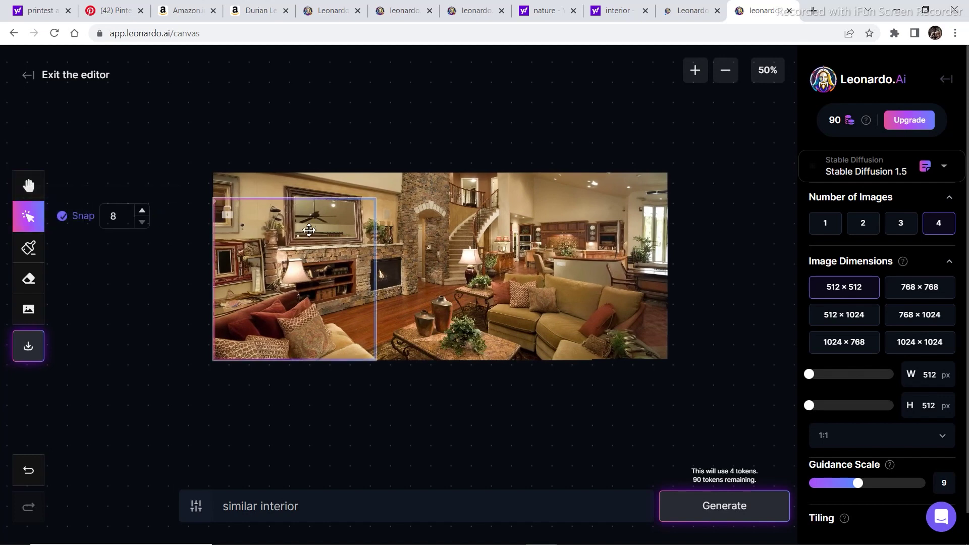
pyautogui.moveTo(307, 231); pyautogui.dragTo(459, 121)
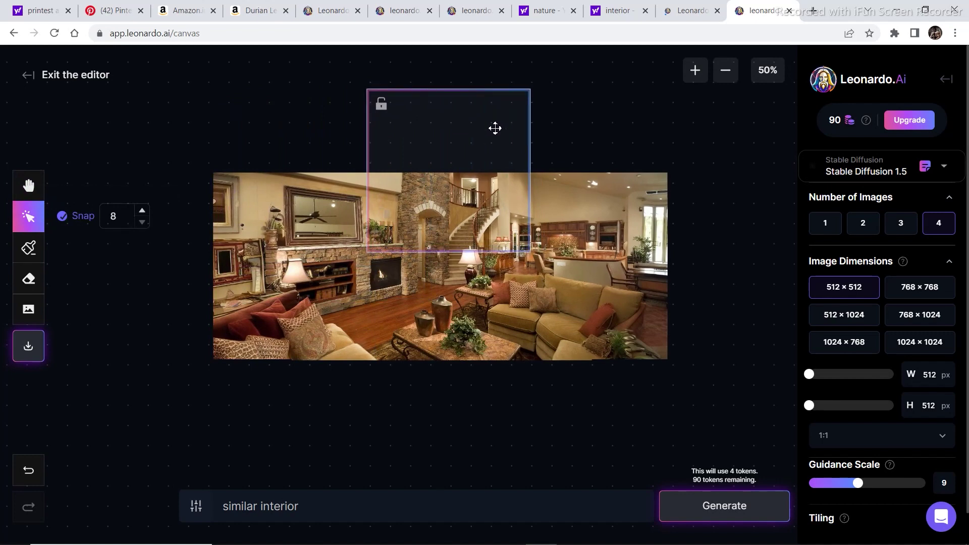
pyautogui.click(726, 505)
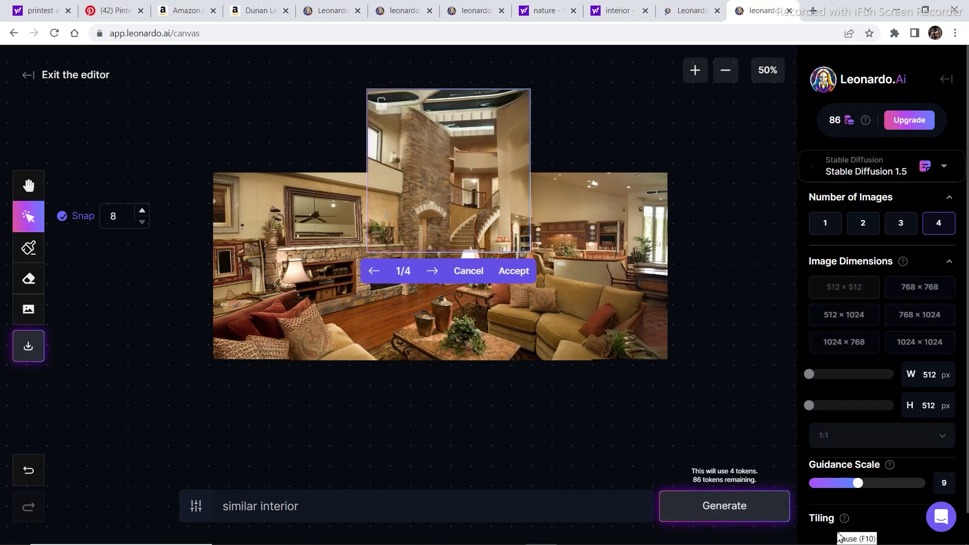
# Compare the four variations for the upward extension and accept the third one
pyautogui.click(433, 272)
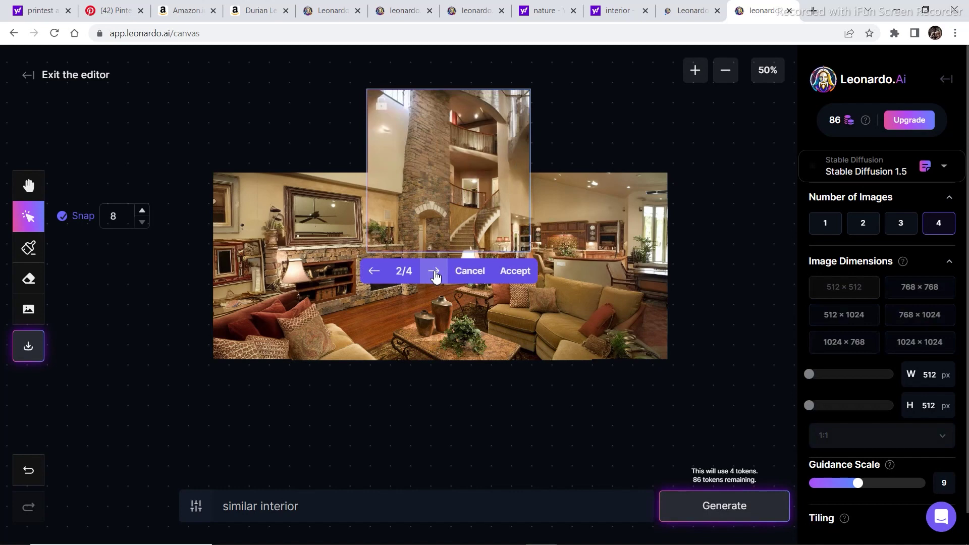
pyautogui.click(436, 273)
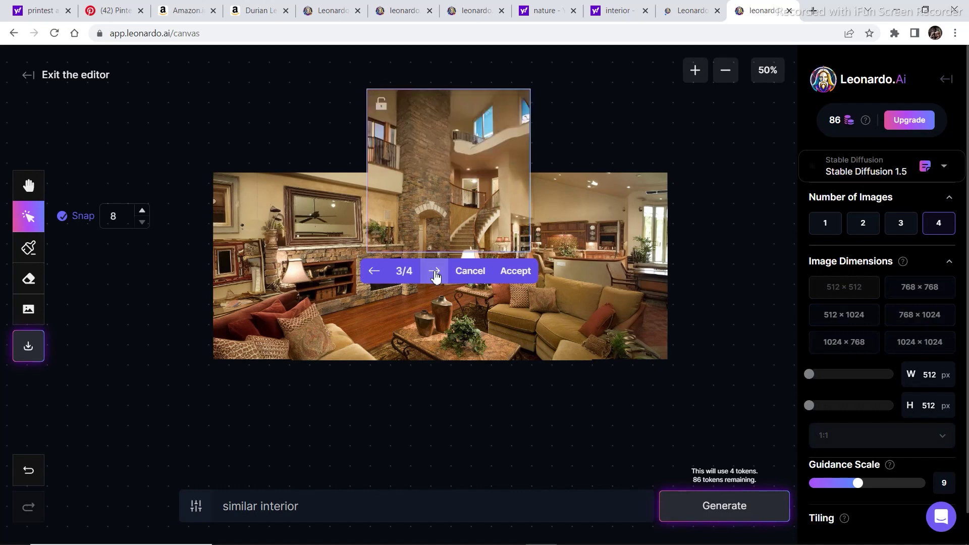
pyautogui.click(435, 274)
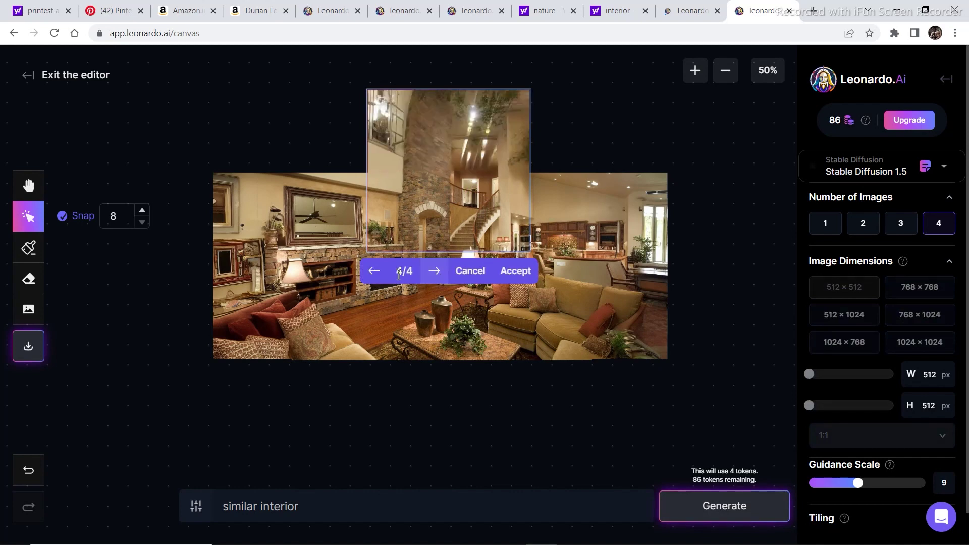
pyautogui.click(372, 275)
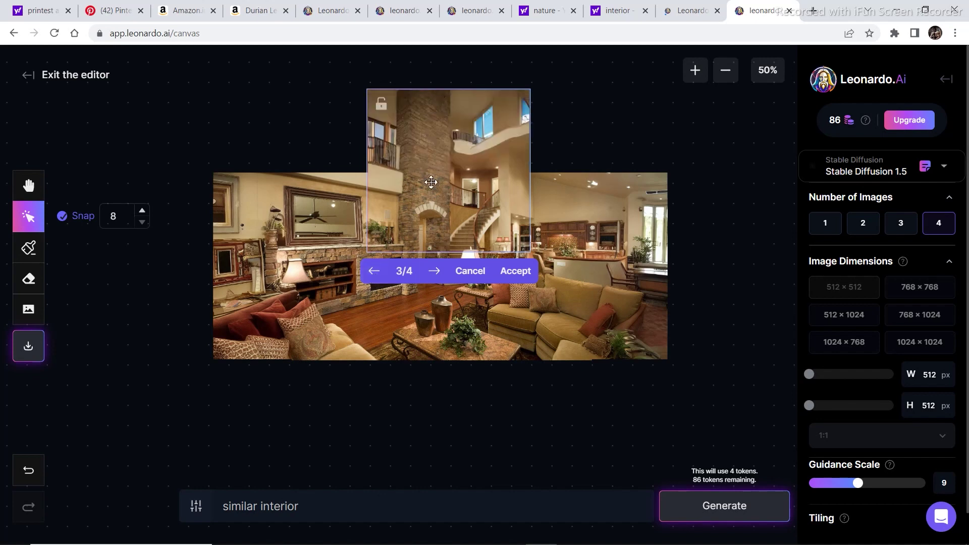
pyautogui.click(512, 271)
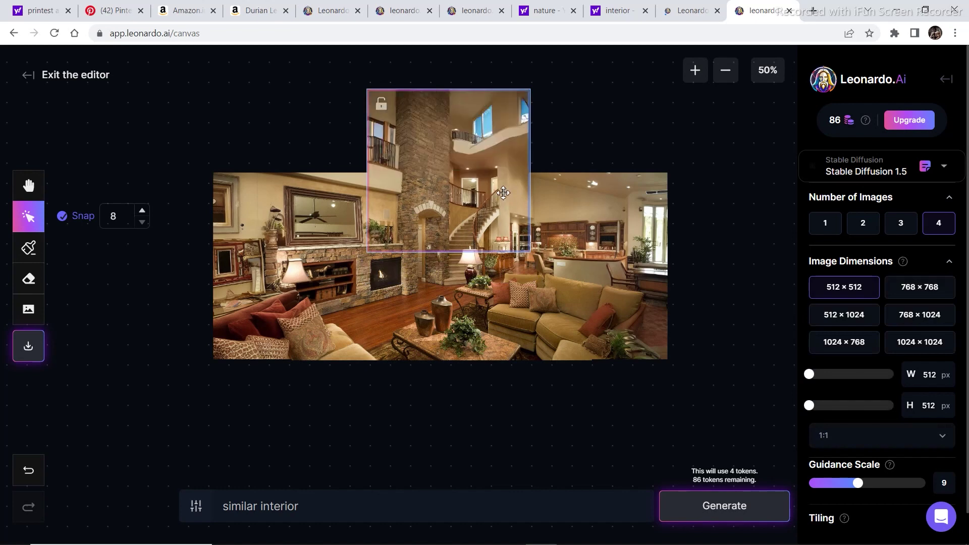
# Place the generation frame over the living room's empty upper-right corner, generate a fill, and accept the third variation
pyautogui.moveTo(503, 193); pyautogui.dragTo(642, 192)
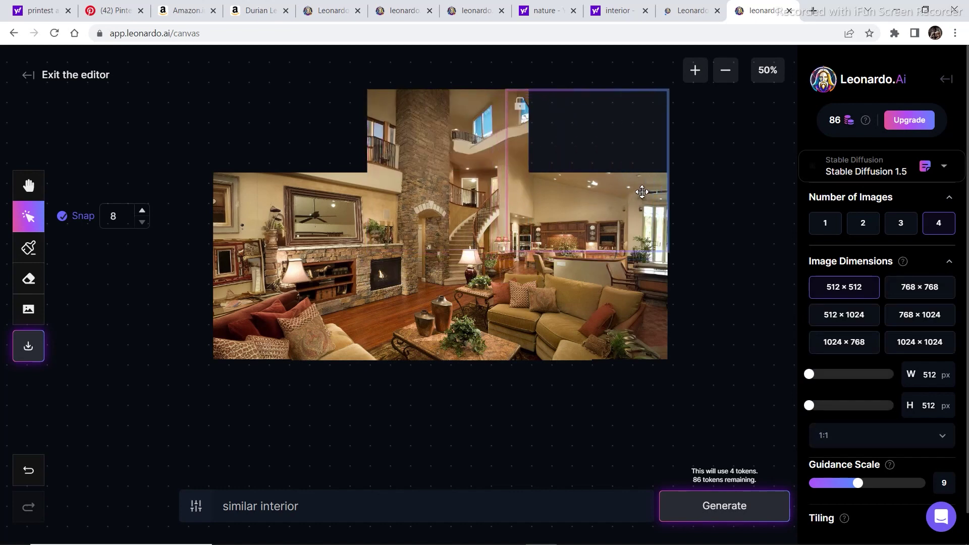
pyautogui.click(725, 507)
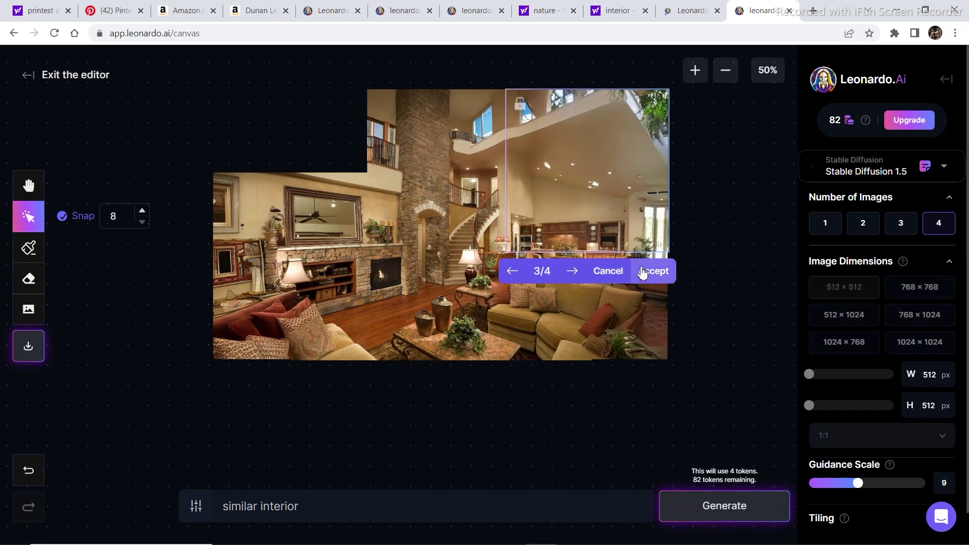
pyautogui.click(642, 272)
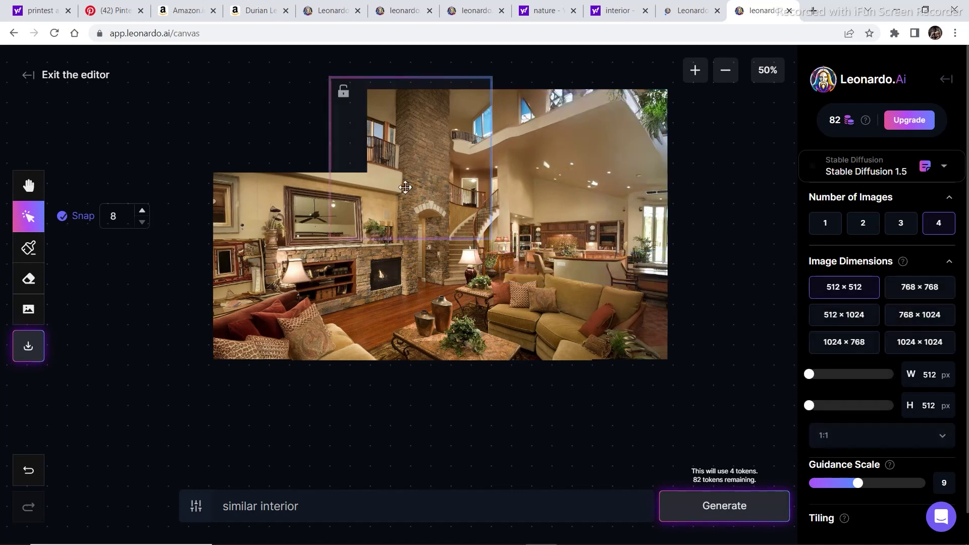
# Generate a fill for the living room's empty upper-left corner and accept the first of the four variations
pyautogui.moveTo(405, 187); pyautogui.dragTo(305, 200)
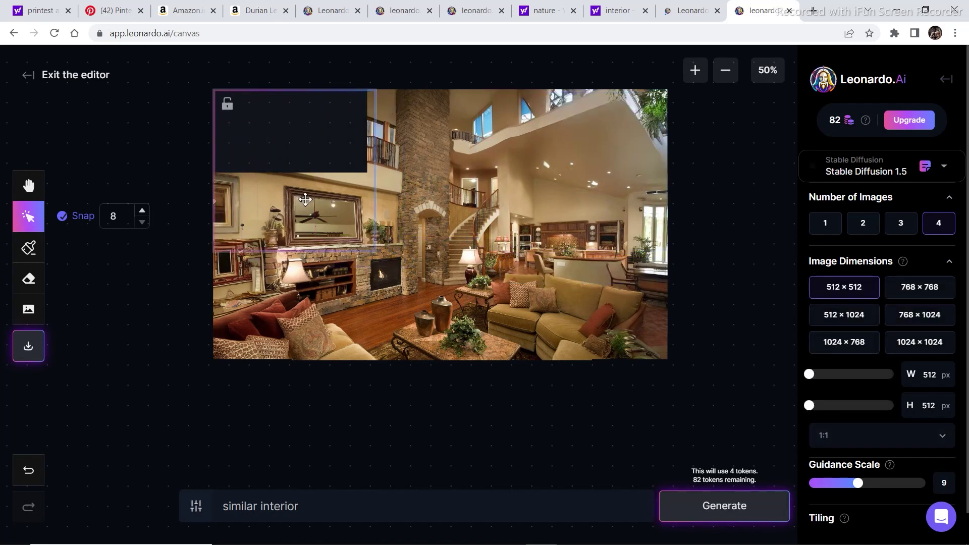
pyautogui.click(713, 509)
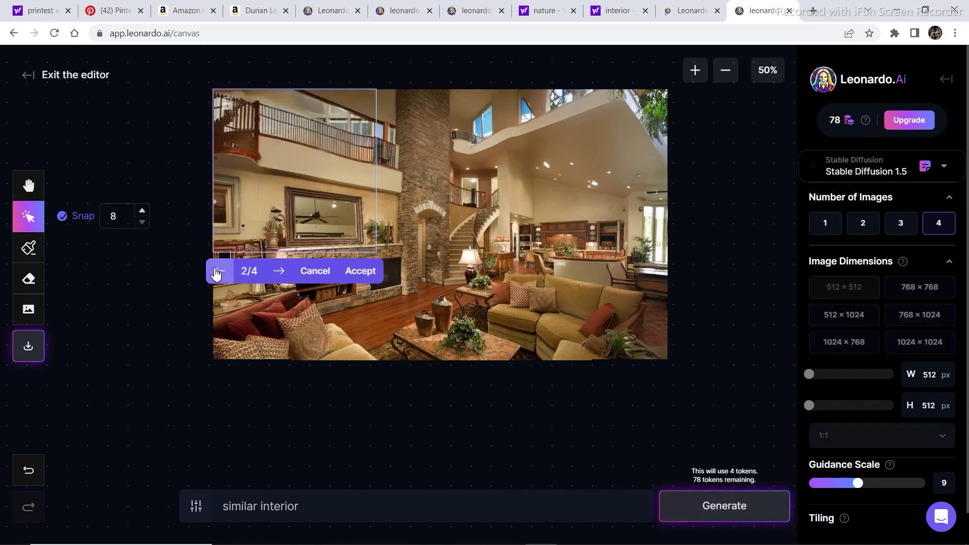
pyautogui.click(218, 271)
pyautogui.click(218, 271)
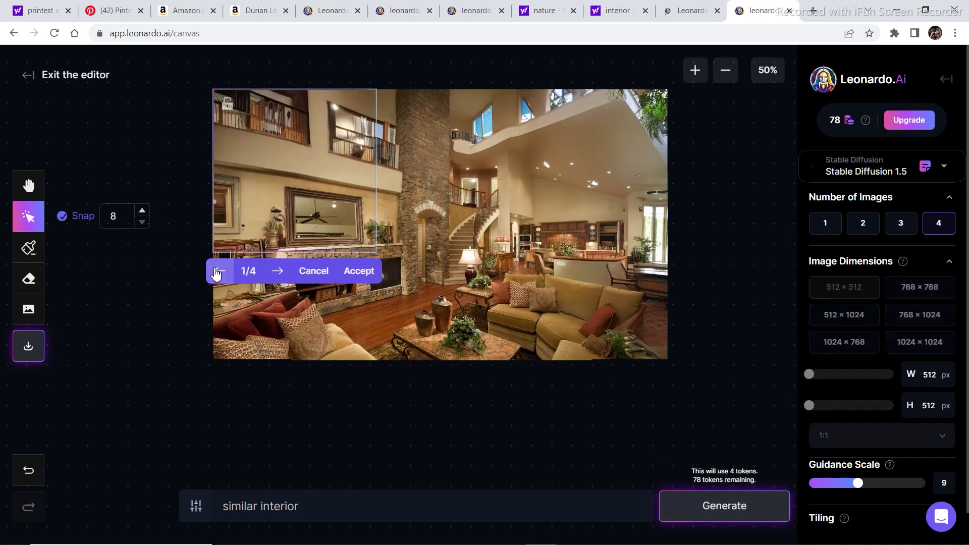
pyautogui.click(279, 273)
pyautogui.click(219, 273)
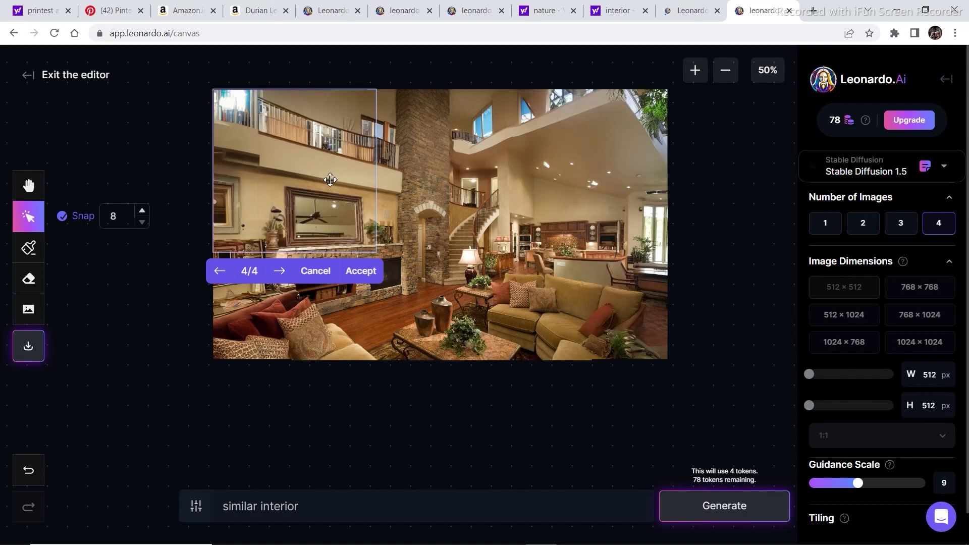
pyautogui.click(280, 273)
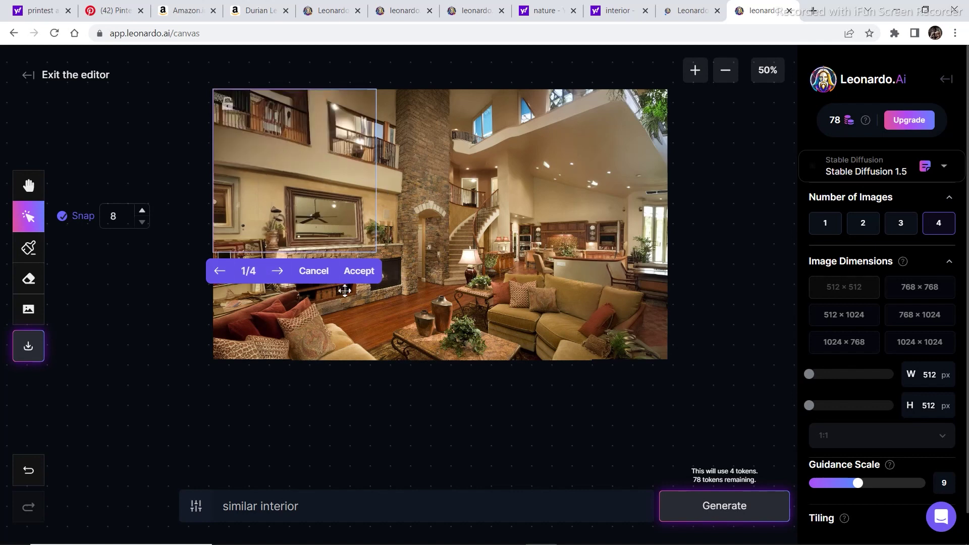
pyautogui.click(368, 273)
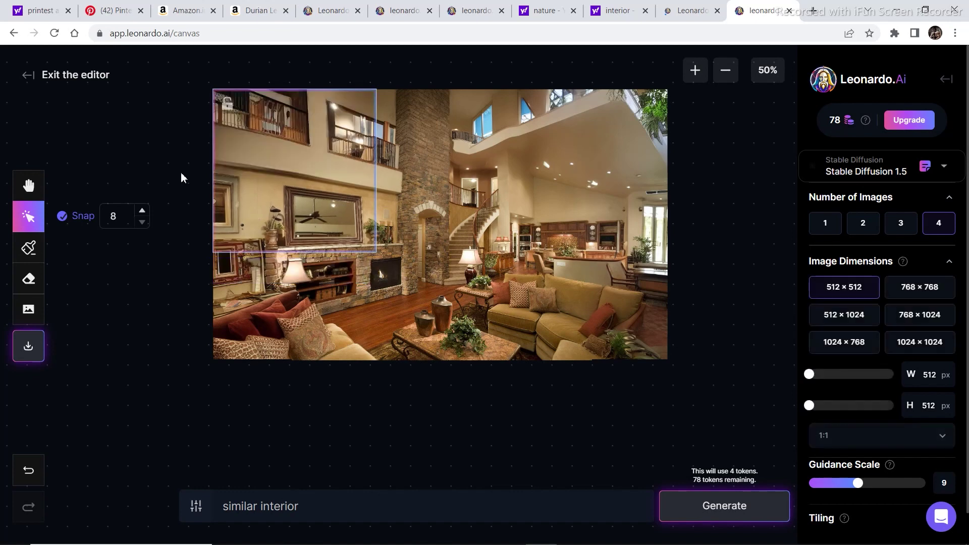
# Examine the whole extended living room at 75% zoom
pyautogui.click(704, 74)
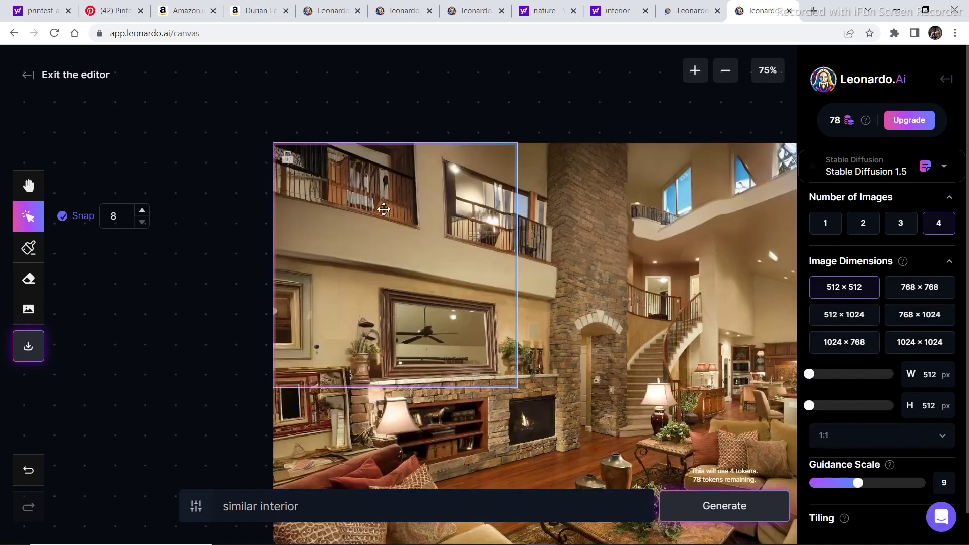
pyautogui.click(28, 186)
pyautogui.moveTo(485, 264); pyautogui.dragTo(303, 189)
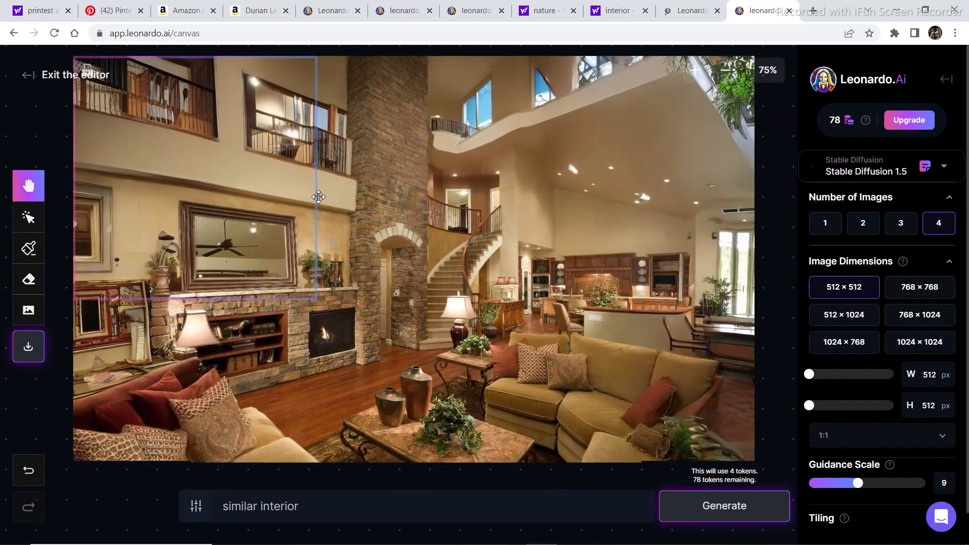
pyautogui.moveTo(526, 140); pyautogui.dragTo(514, 171)
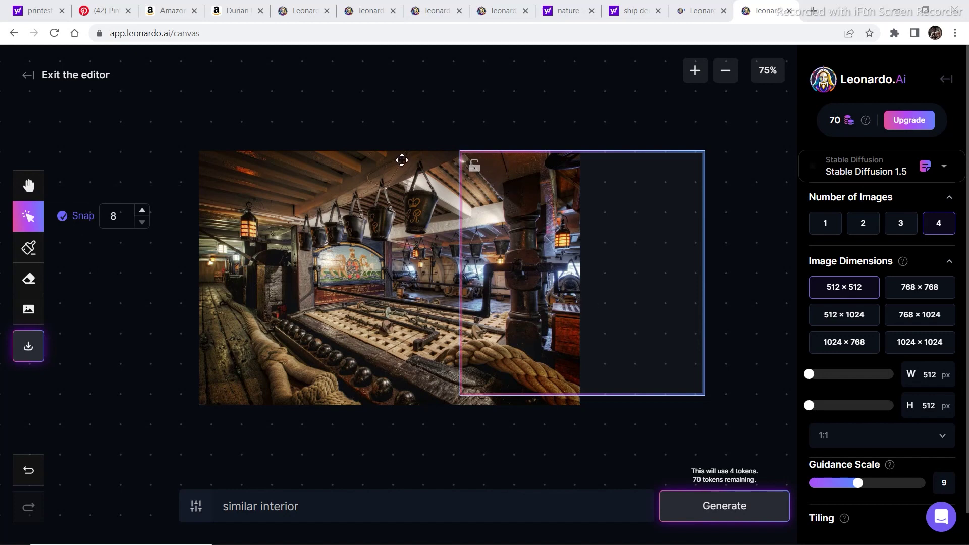
# Scale down the ship interior image and position it so its height matches the generation frame
pyautogui.click(414, 348)
pyautogui.moveTo(583, 153); pyautogui.dragTo(559, 164)
pyautogui.moveTo(442, 207); pyautogui.dragTo(442, 199)
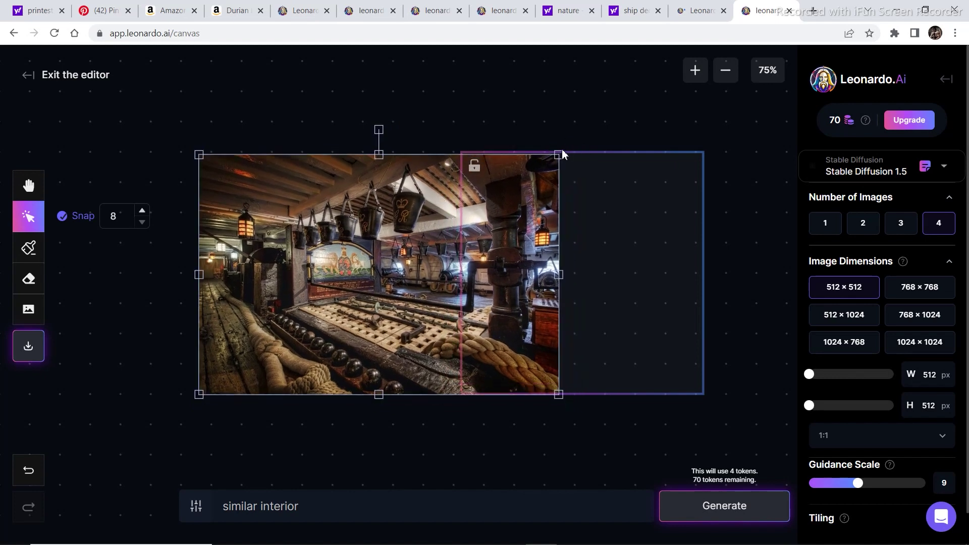
pyautogui.moveTo(559, 155); pyautogui.dragTo(562, 153)
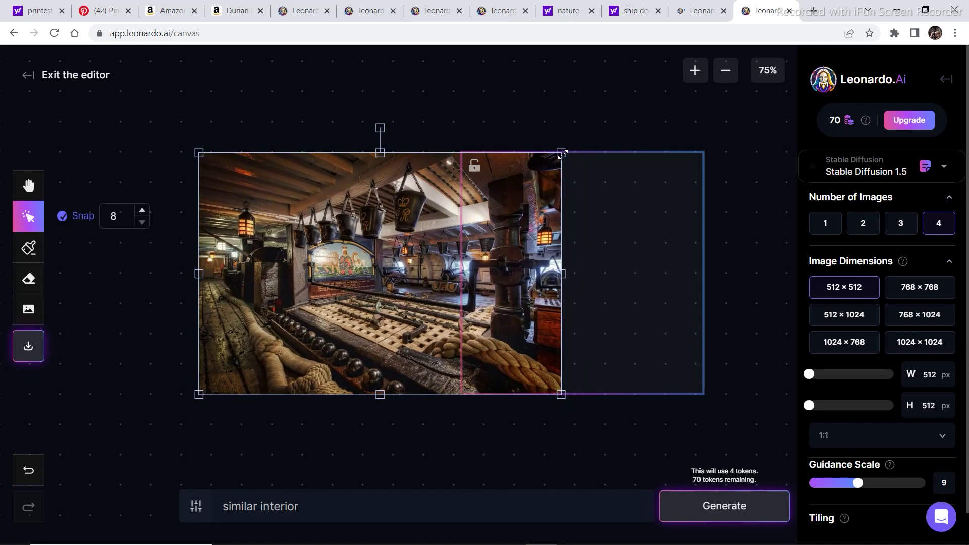
pyautogui.moveTo(562, 154); pyautogui.dragTo(563, 153)
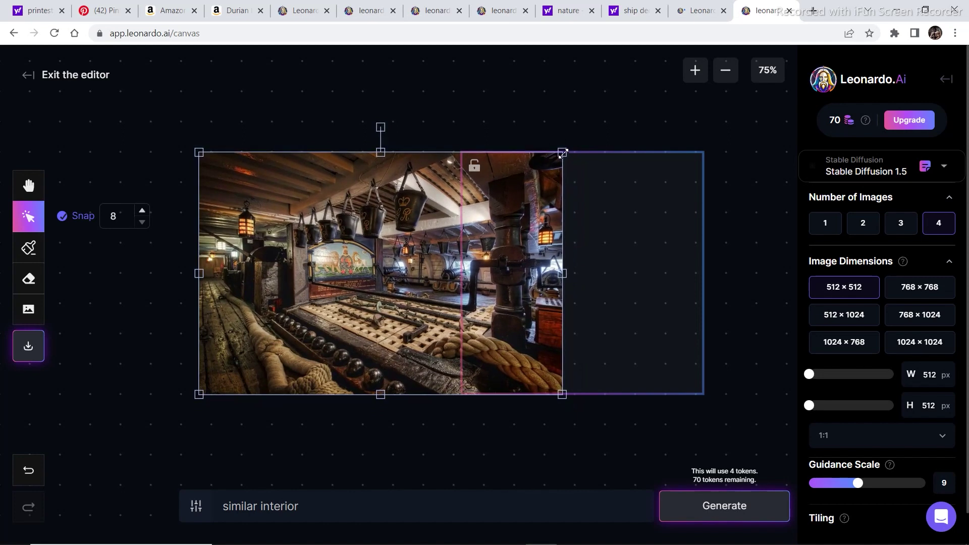
pyautogui.click(564, 206)
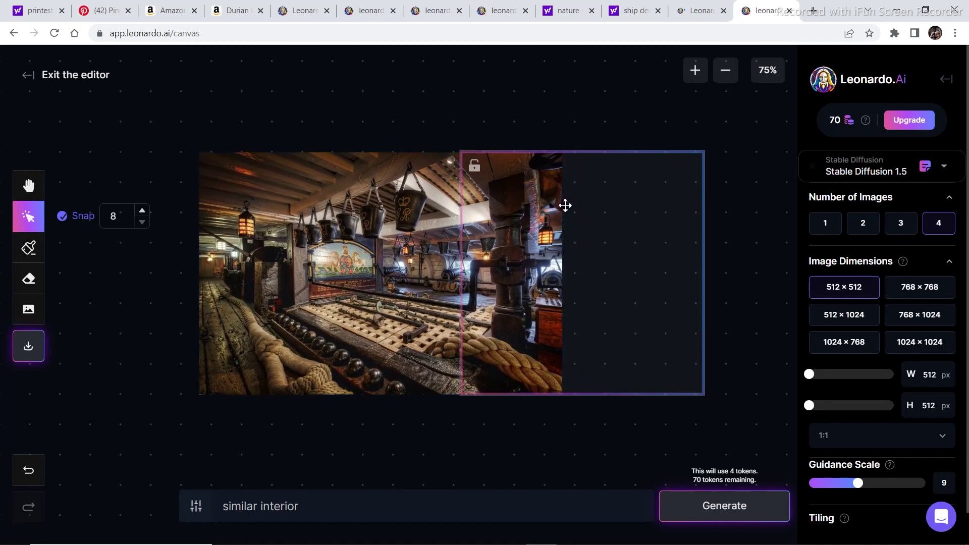
# Generate an extension beyond the ship interior's right edge and compare the four variations
pyautogui.click(720, 507)
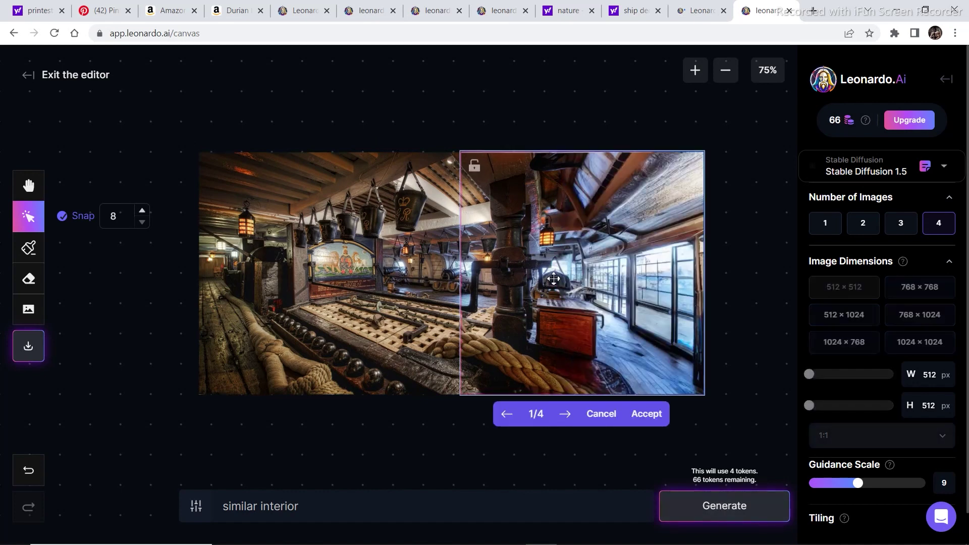
pyautogui.click(563, 415)
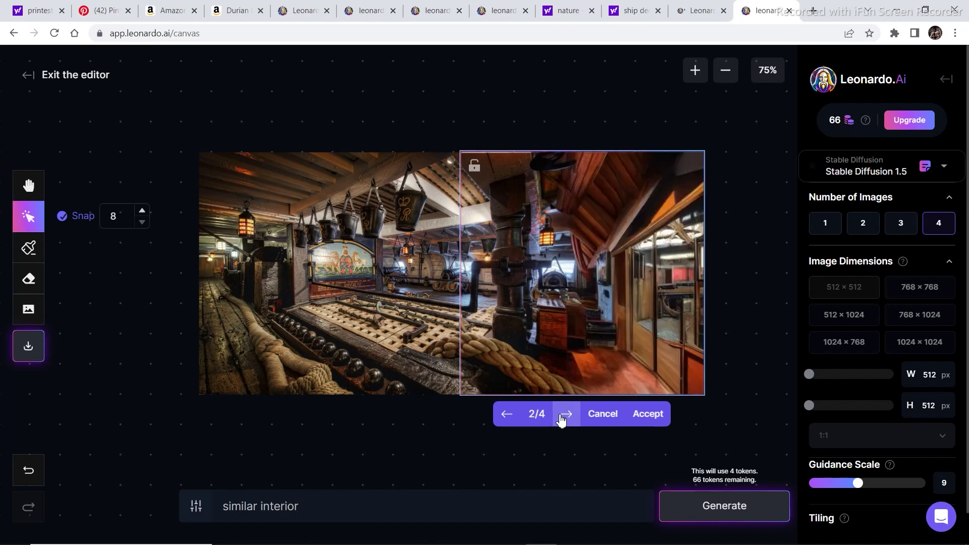
pyautogui.click(563, 415)
pyautogui.click(563, 414)
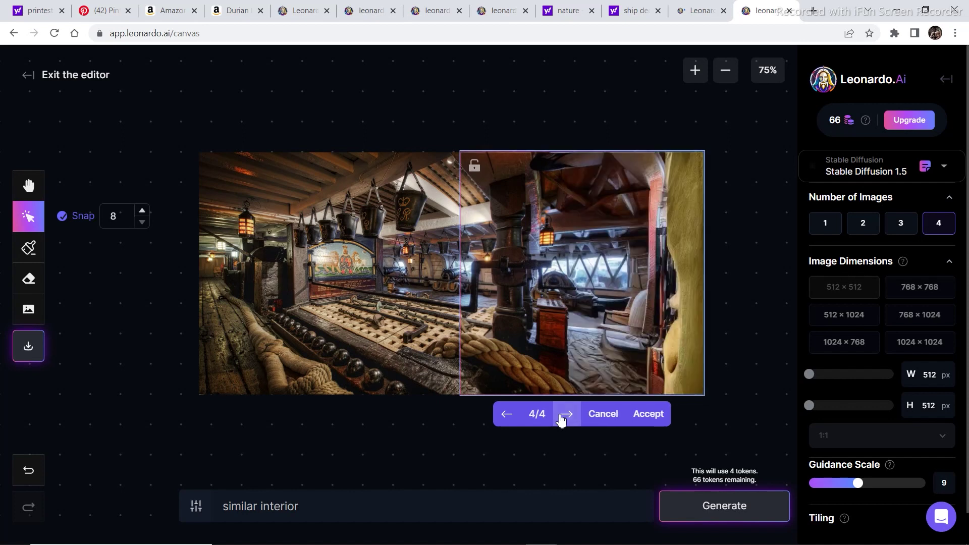
pyautogui.click(563, 415)
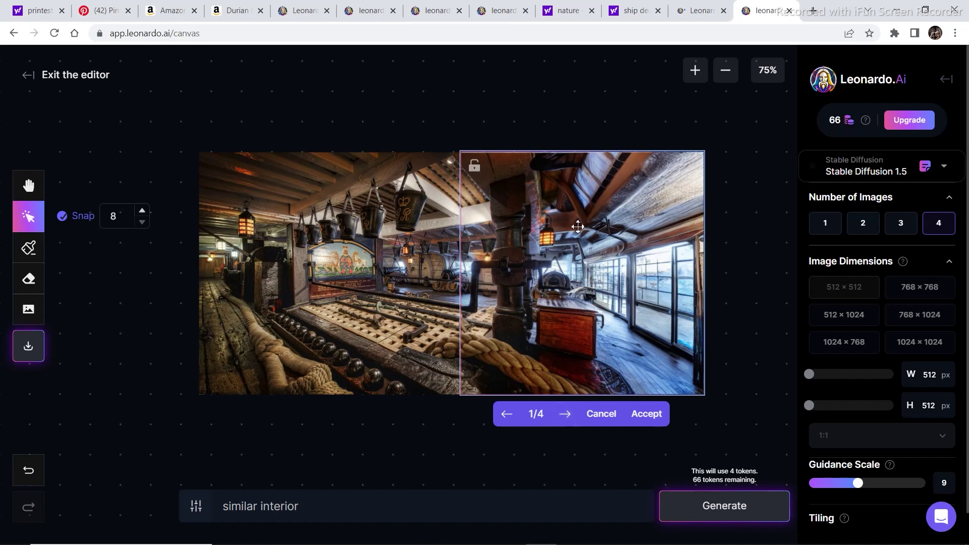
pyautogui.click(567, 413)
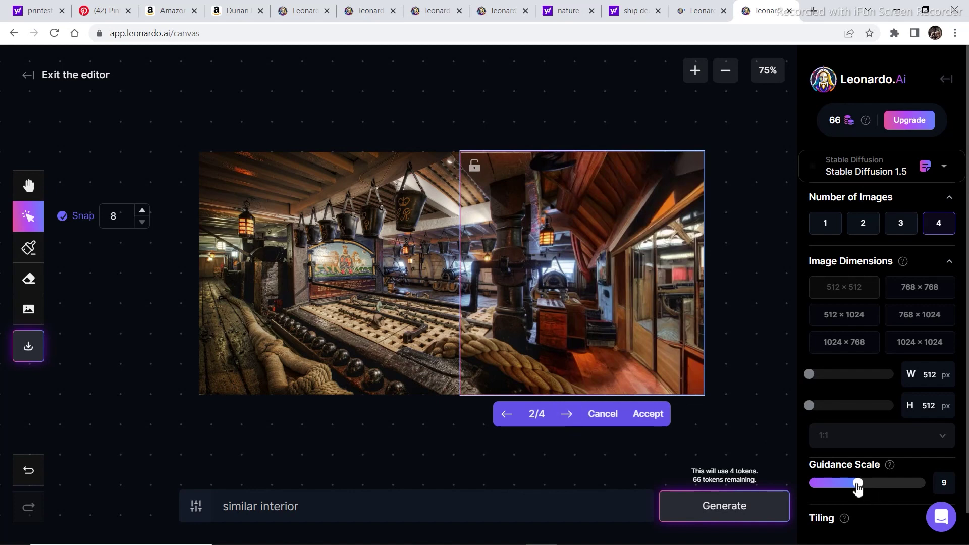
# Discard the ship's right-side variations and regenerate with guidance scale 8 and the frame shifted slightly further over the image
pyautogui.moveTo(858, 484); pyautogui.dragTo(853, 485)
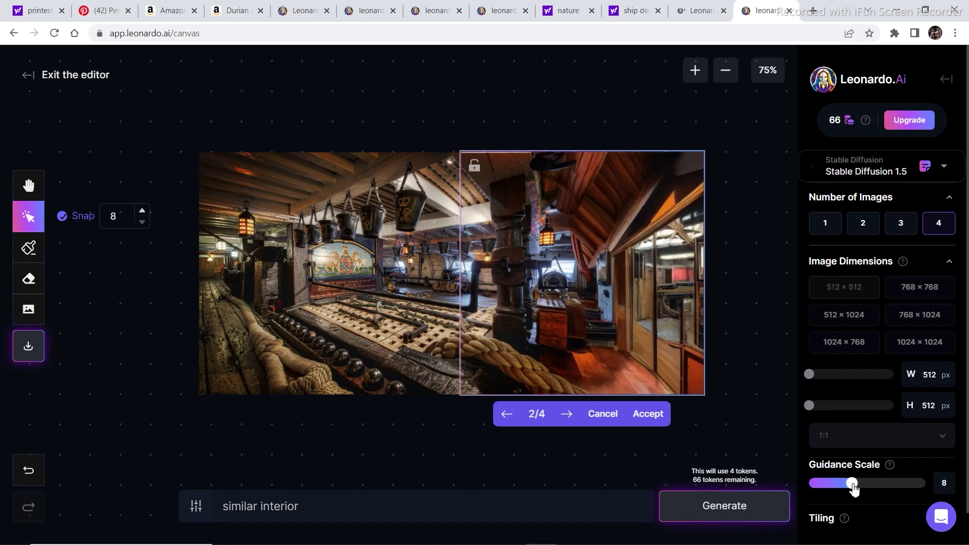
pyautogui.click(597, 420)
pyautogui.moveTo(532, 343); pyautogui.dragTo(517, 341)
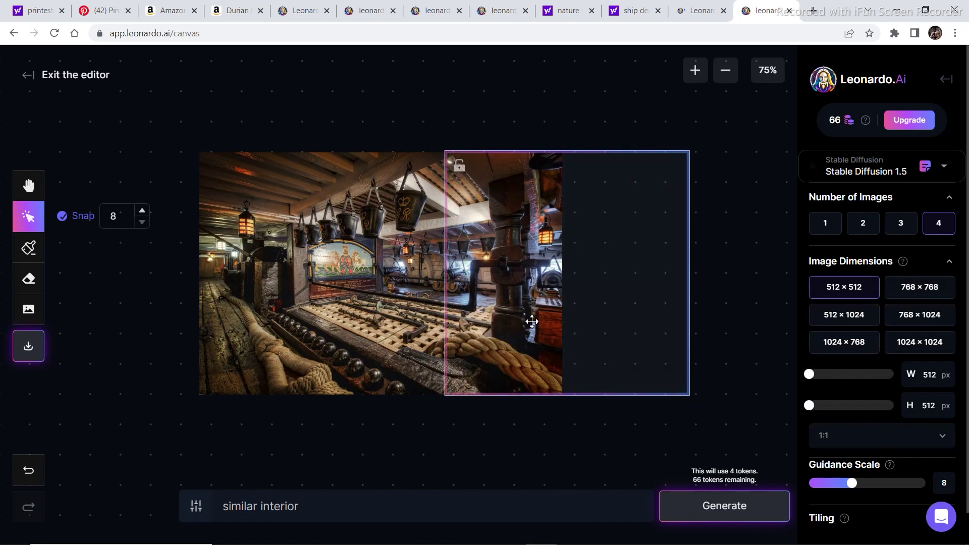
pyautogui.click(708, 510)
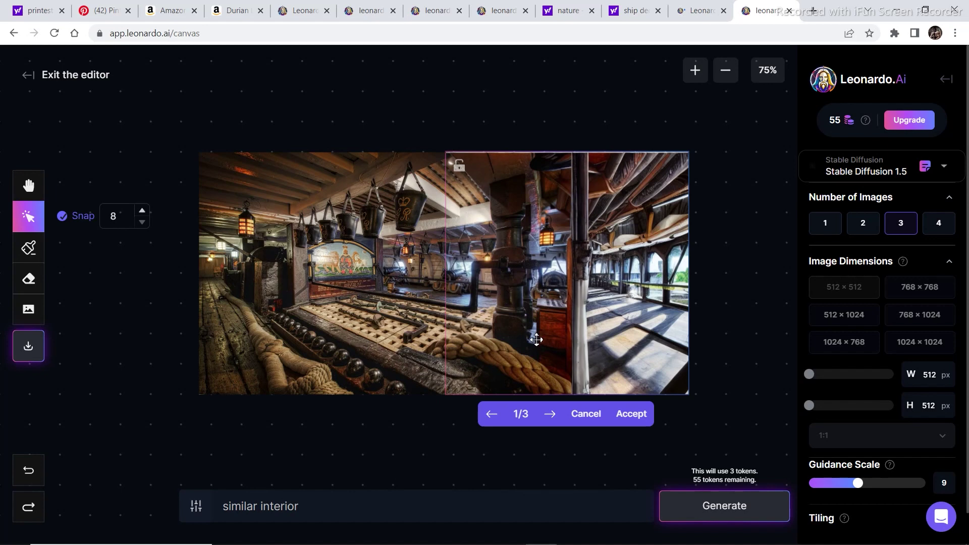
# Compare the new variations for the ship interior's right extension and accept the second of three
pyautogui.click(553, 417)
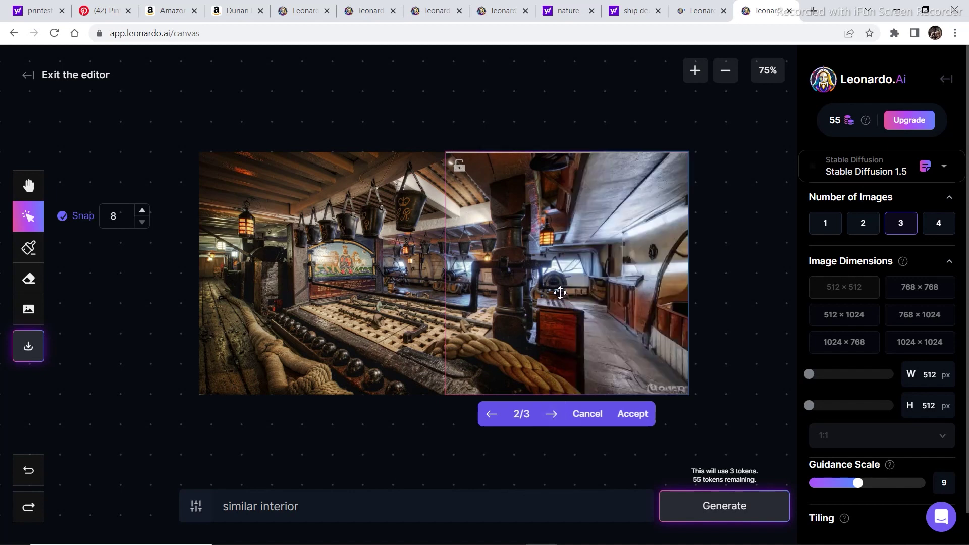
pyautogui.click(631, 412)
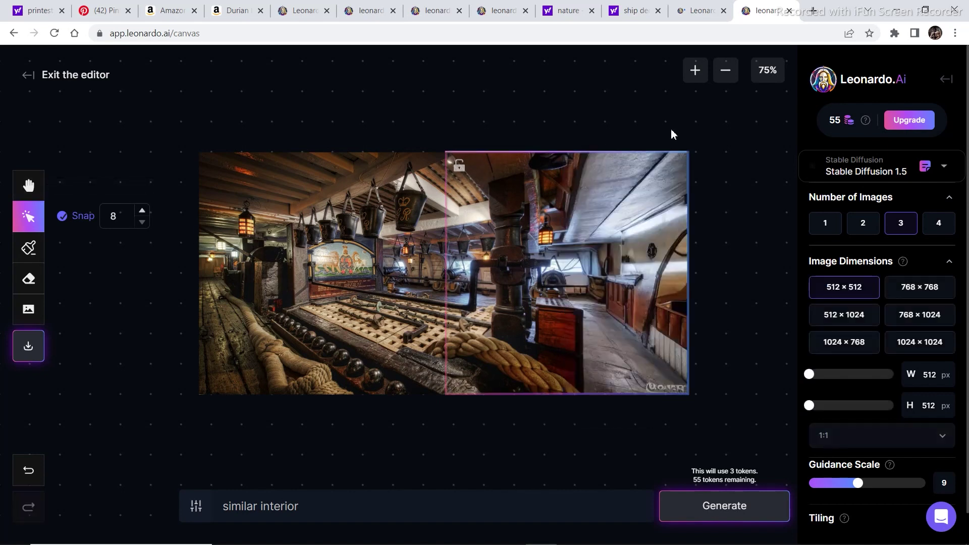
# Place the generation frame across the ship interior's left edge, about half over empty canvas, and generate an extension
pyautogui.click(725, 70)
pyautogui.moveTo(501, 171); pyautogui.dragTo(452, 220)
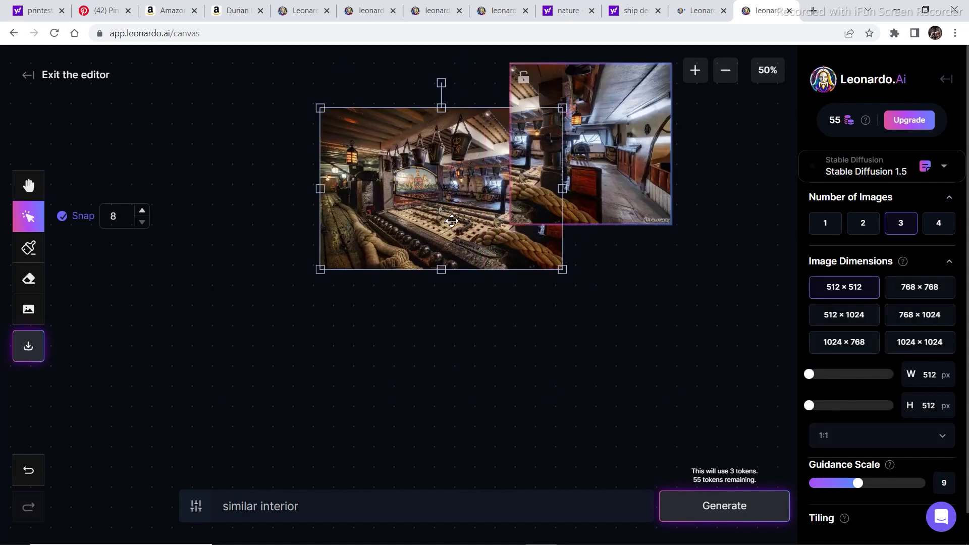
pyautogui.hotkey('ctrl', 'z')
pyautogui.click(29, 186)
pyautogui.moveTo(477, 141); pyautogui.dragTo(254, 248)
pyautogui.click(28, 217)
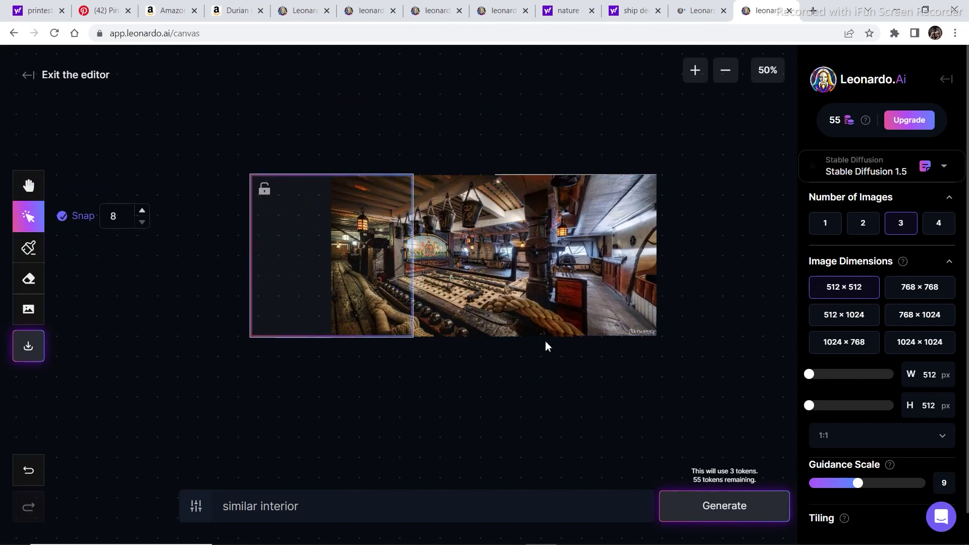
pyautogui.click(715, 507)
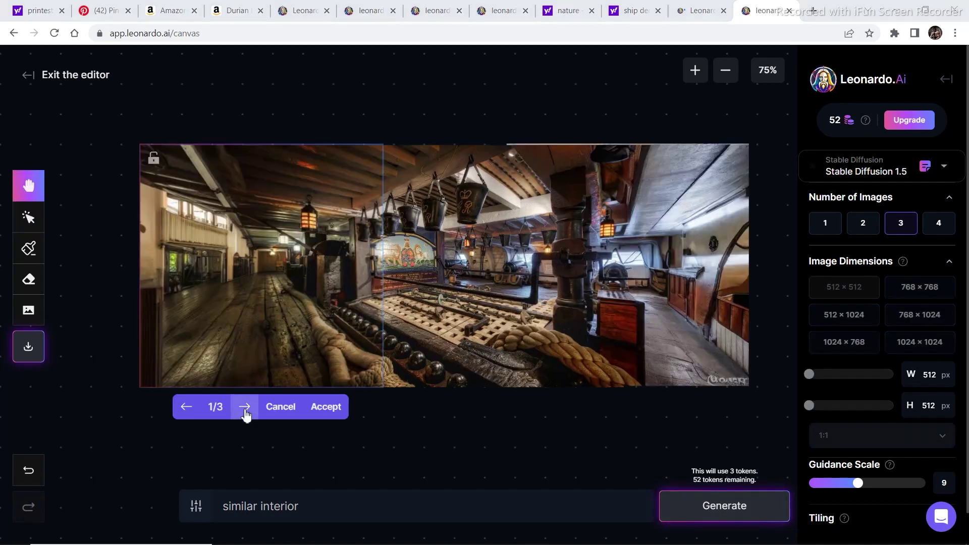
# Compare the three variations for the ship interior's left extension and accept the first one
pyautogui.click(245, 407)
pyautogui.click(246, 409)
pyautogui.click(246, 409)
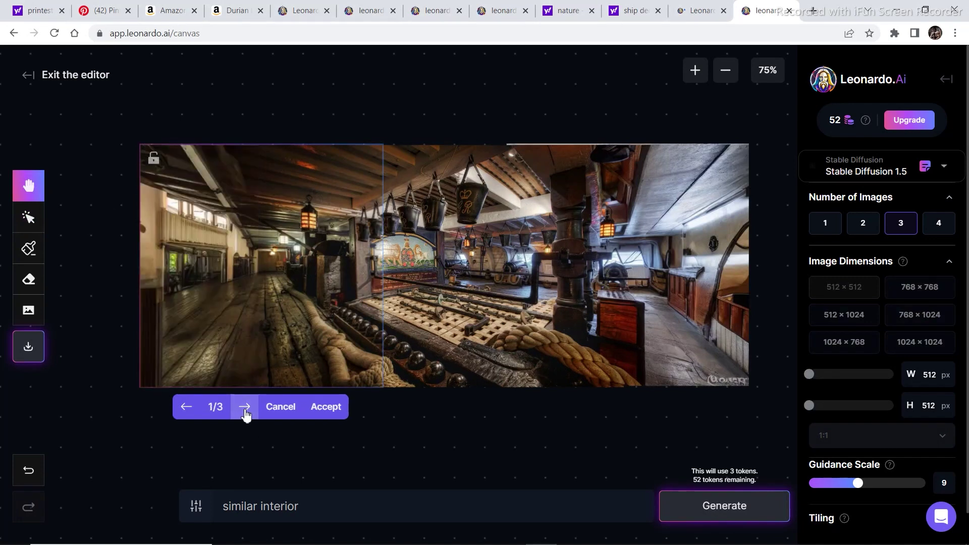
pyautogui.click(246, 411)
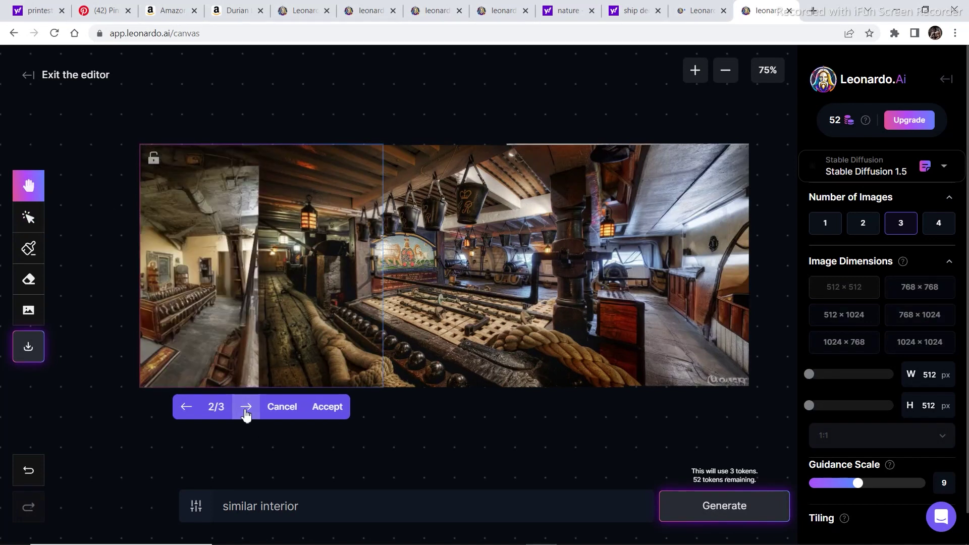
pyautogui.click(246, 412)
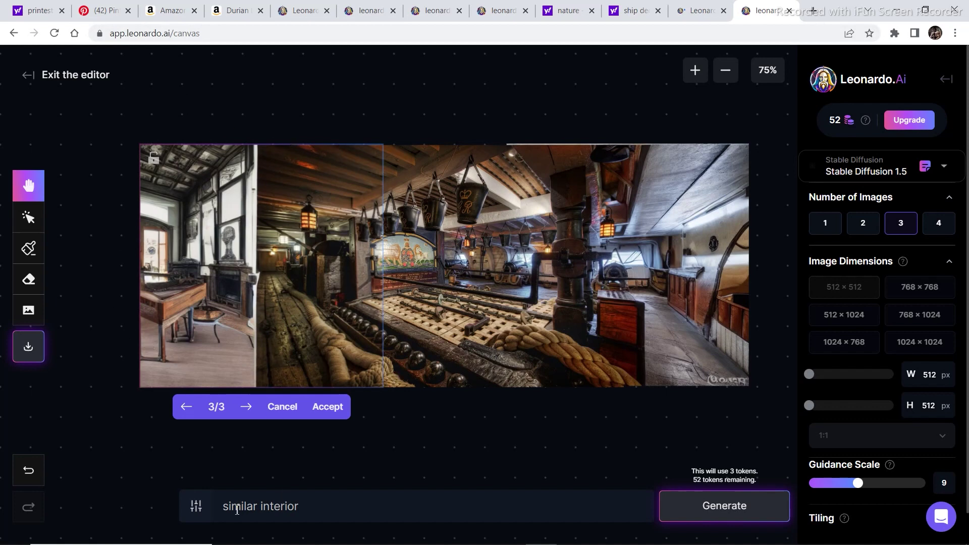
pyautogui.click(195, 408)
pyautogui.click(196, 409)
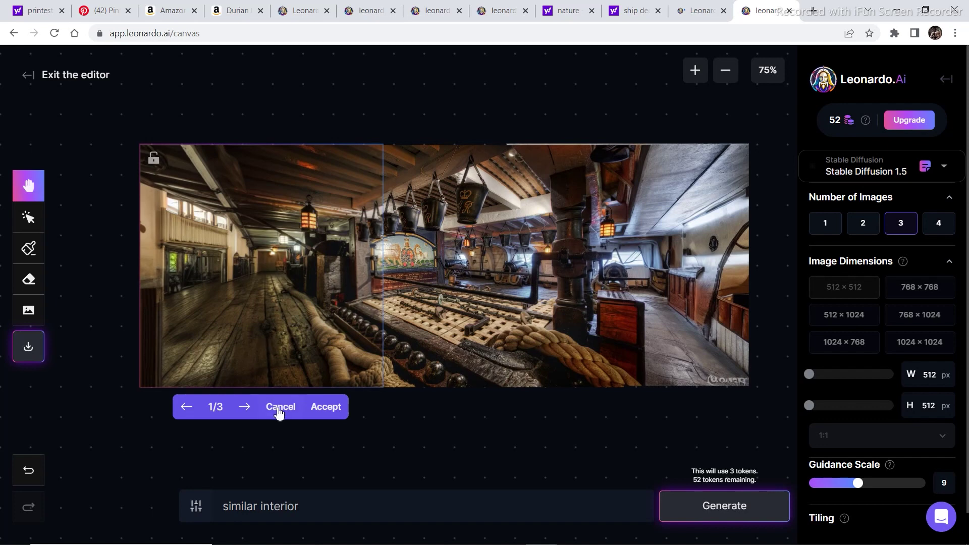
pyautogui.click(316, 417)
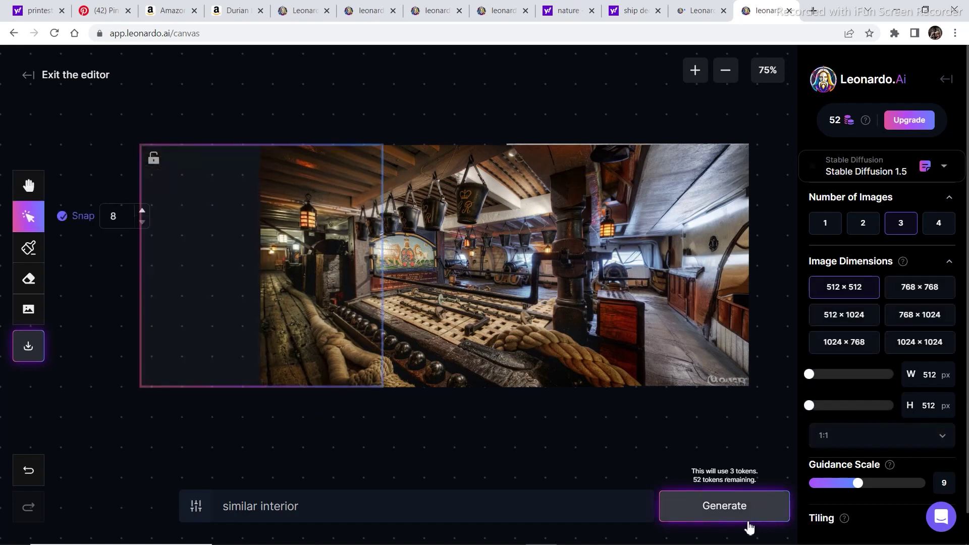
# Place the generation frame across the ship interior's top edge at its left end and generate an upward extension
pyautogui.click(742, 515)
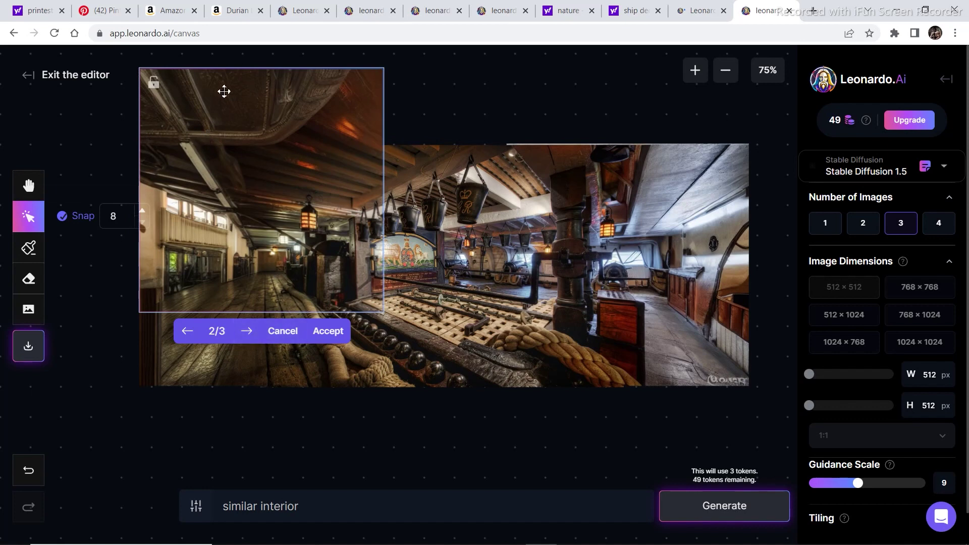
# Compare the three variations for the ship interior's upper-left extension and accept the second one
pyautogui.click(247, 331)
pyautogui.click(246, 332)
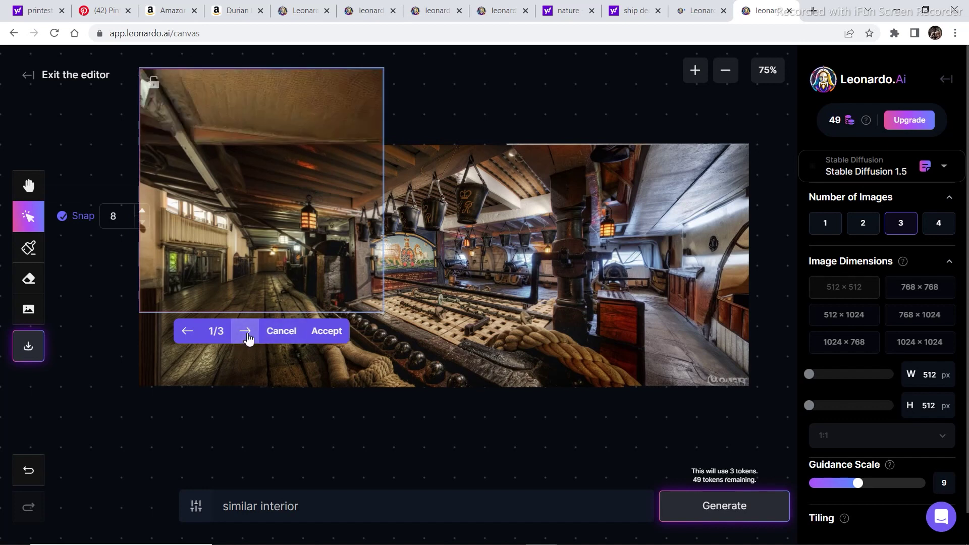
pyautogui.click(246, 331)
pyautogui.click(186, 332)
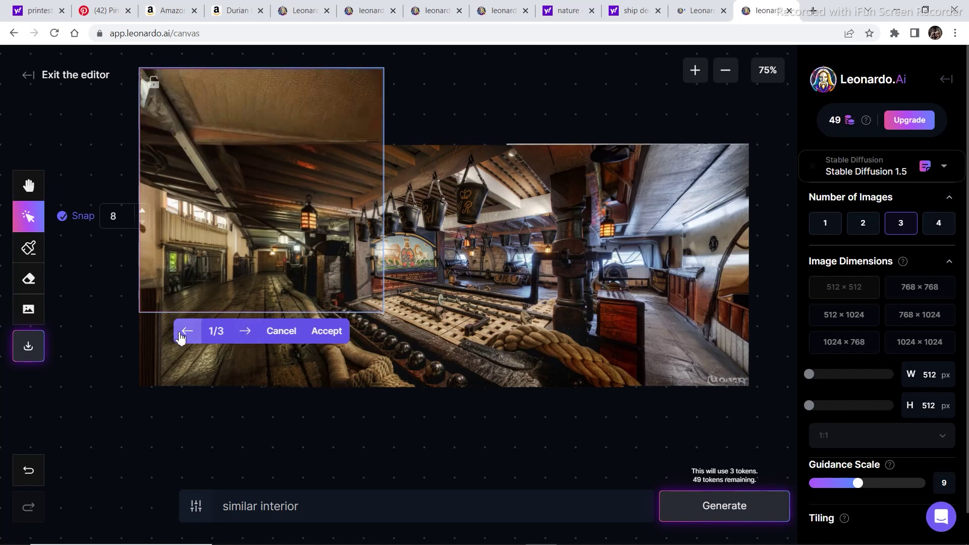
pyautogui.click(245, 332)
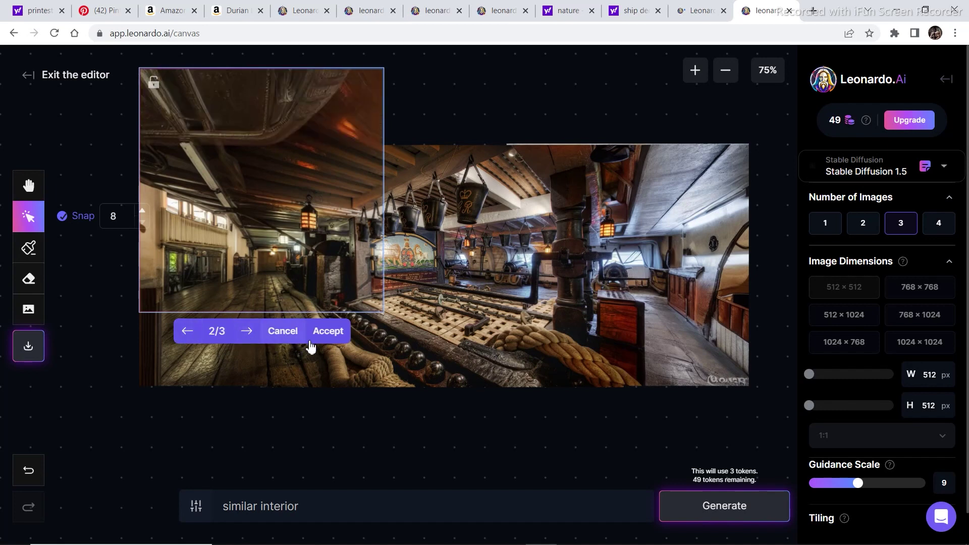
pyautogui.click(323, 333)
# Generate an upward extension across the middle of the ship interior's top edge, compare the variations and accept the third of three
pyautogui.moveTo(271, 192); pyautogui.dragTo(442, 192)
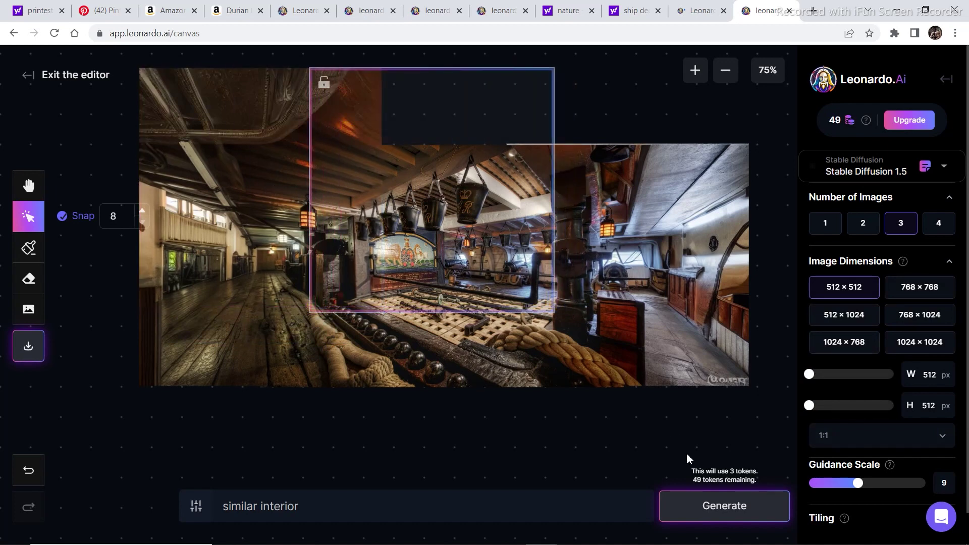
pyautogui.click(726, 504)
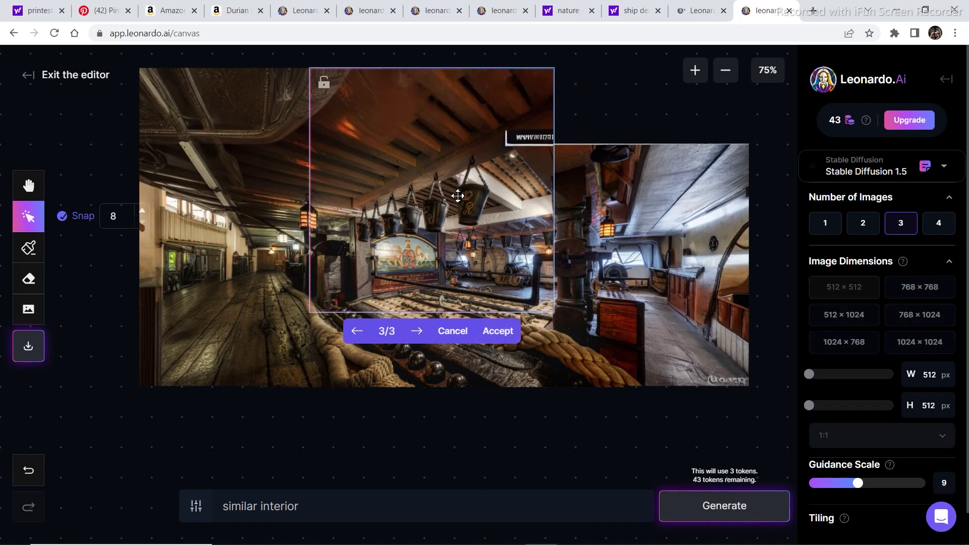
pyautogui.click(416, 333)
pyautogui.click(417, 334)
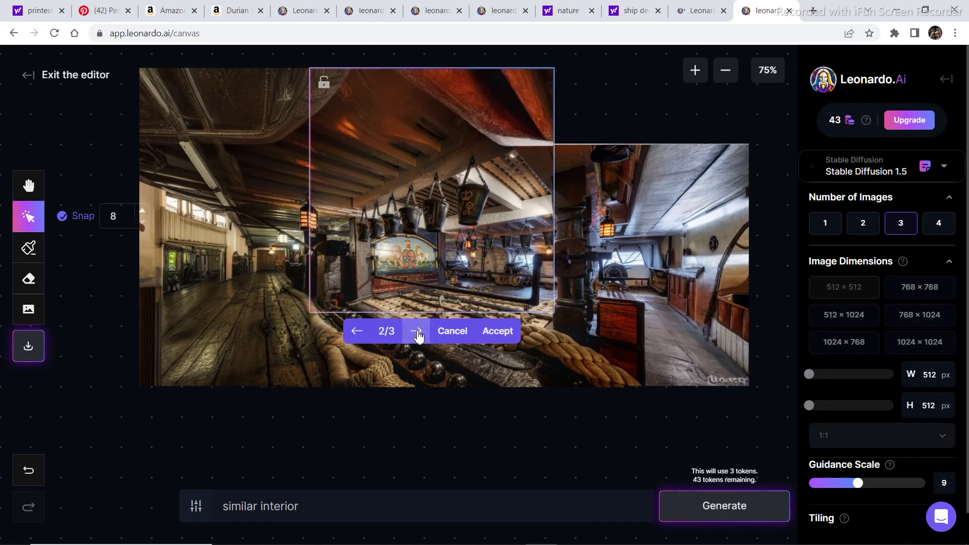
pyautogui.click(417, 333)
pyautogui.click(418, 334)
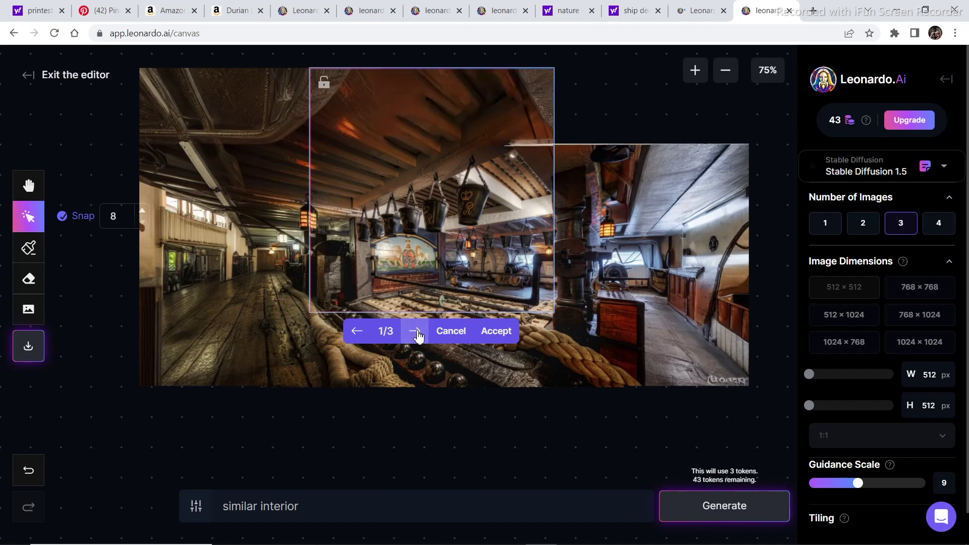
pyautogui.click(355, 340)
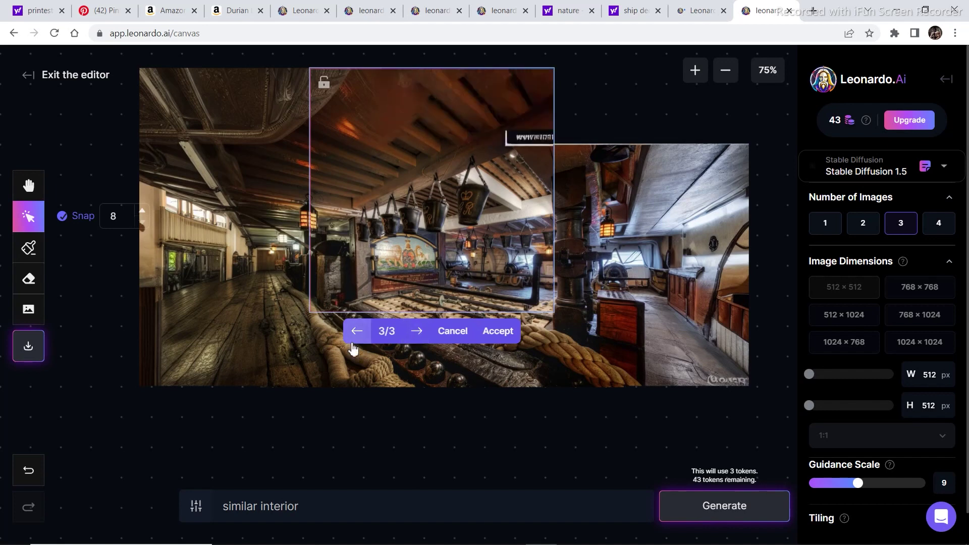
pyautogui.click(504, 341)
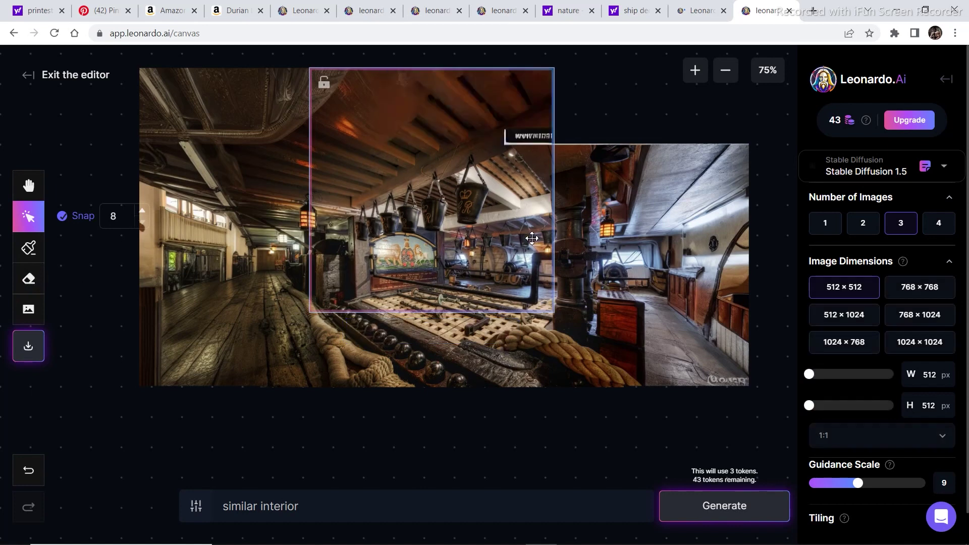
# Place the generation frame over the remaining gap toward the right end of the ship interior's top edge and generate an upward extension
pyautogui.moveTo(483, 173); pyautogui.dragTo(680, 173)
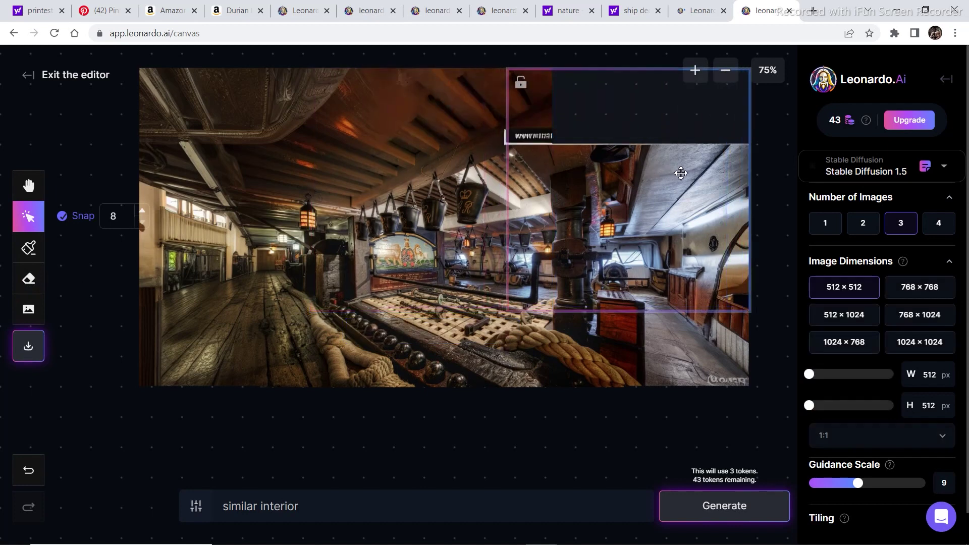
pyautogui.click(727, 514)
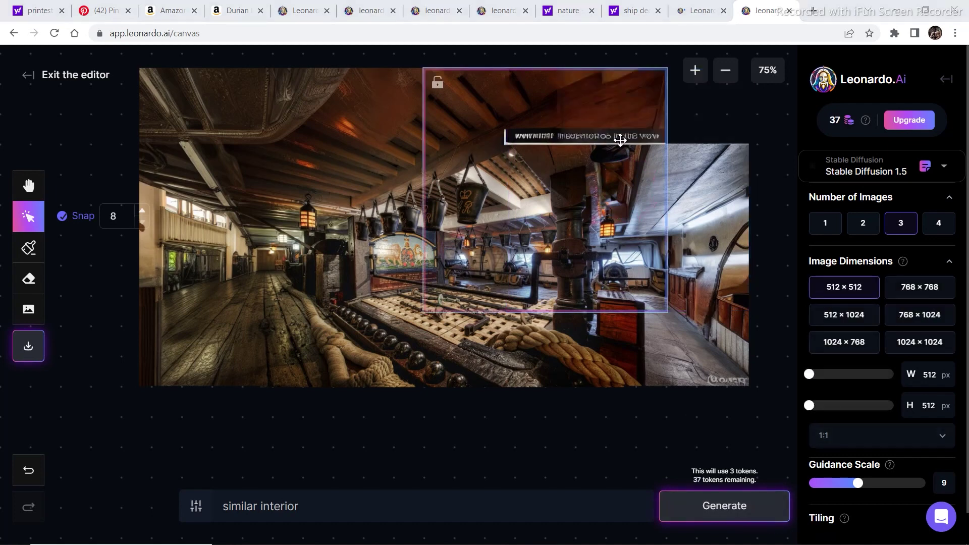
# Erase the garbled text strip along the ceiling with a larger eraser and fill the gap with the first of three generated variations
pyautogui.click(33, 285)
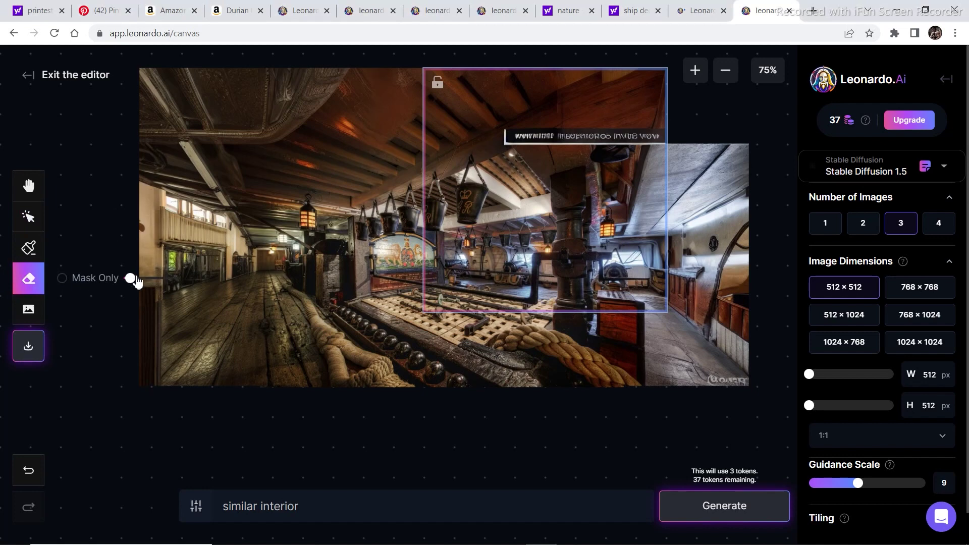
pyautogui.moveTo(131, 278)
pyautogui.mouseDown()
pyautogui.moveTo(166, 278)
pyautogui.moveTo(149, 277)
pyautogui.mouseUp()
pyautogui.moveTo(505, 135)
pyautogui.mouseDown()
pyautogui.moveTo(660, 132)
pyautogui.moveTo(629, 142)
pyautogui.moveTo(501, 142)
pyautogui.mouseUp()
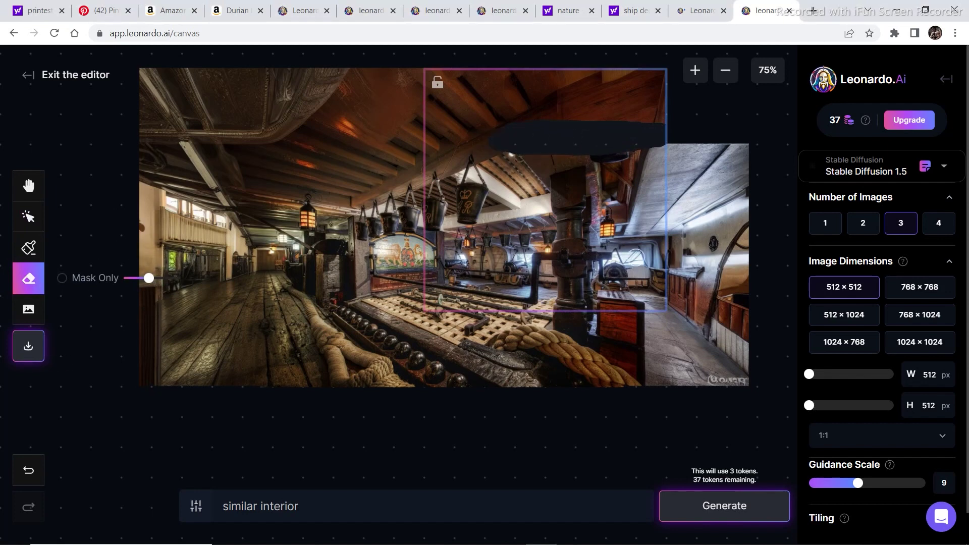
pyautogui.click(707, 508)
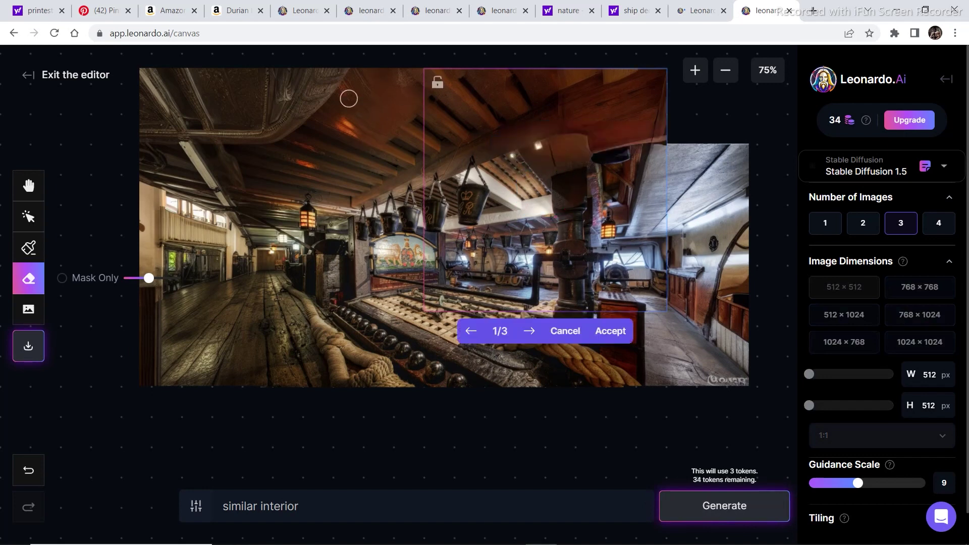
pyautogui.moveTo(376, 129)
pyautogui.mouseDown()
pyautogui.moveTo(412, 138)
pyautogui.moveTo(385, 129)
pyautogui.moveTo(421, 83)
pyautogui.moveTo(389, 81)
pyautogui.moveTo(379, 88)
pyautogui.moveTo(399, 96)
pyautogui.moveTo(368, 119)
pyautogui.mouseUp()
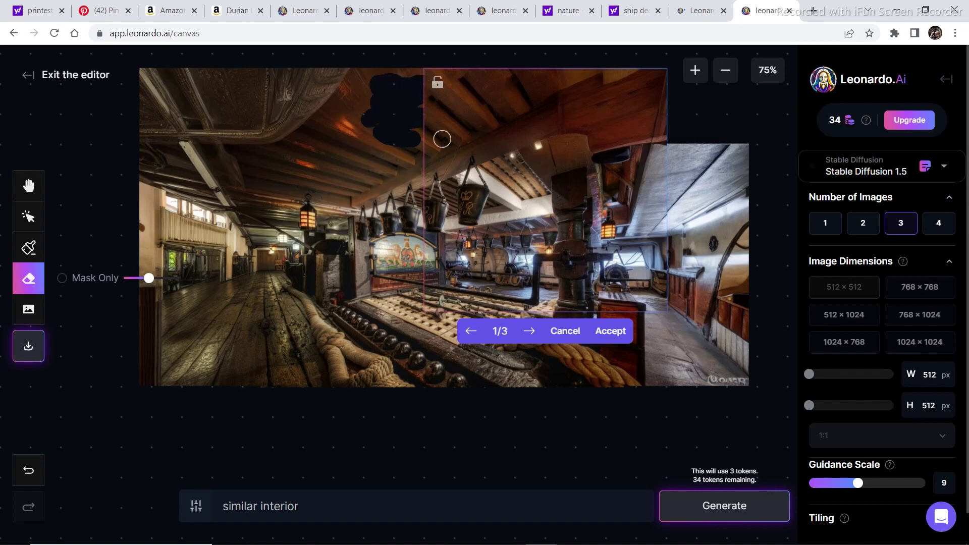
pyautogui.hotkey('ctrl', 'z')
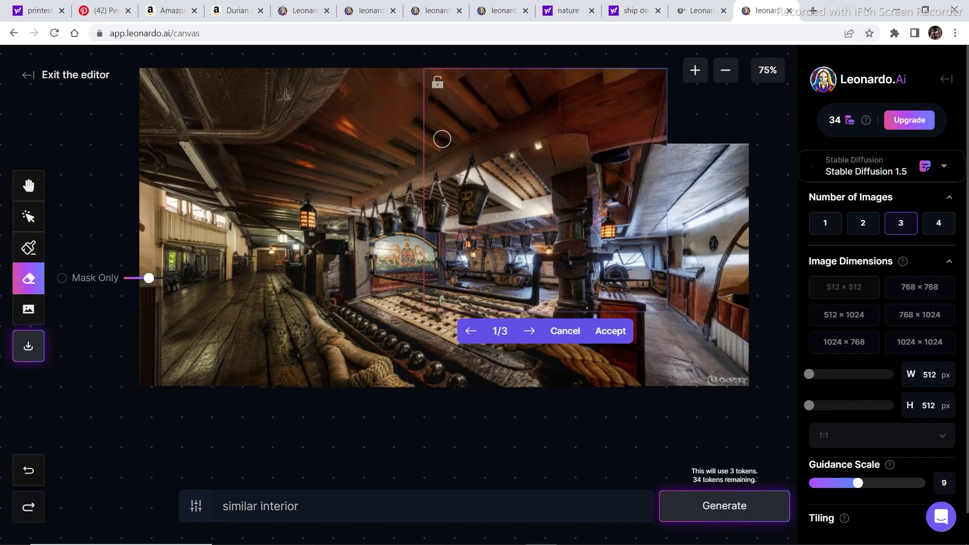
pyautogui.click(619, 331)
# Place the generation frame over the ceiling's middle section, erase the smeared patch between the beams and regenerate it
pyautogui.press('v')
pyautogui.moveTo(517, 194); pyautogui.dragTo(390, 194)
pyautogui.click(28, 278)
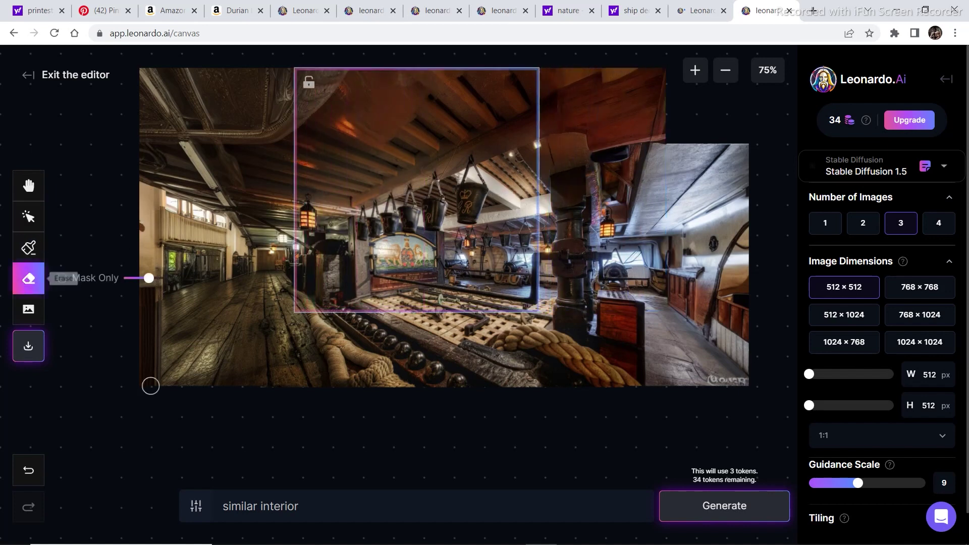
pyautogui.moveTo(357, 88)
pyautogui.mouseDown()
pyautogui.moveTo(425, 92)
pyautogui.moveTo(389, 92)
pyautogui.moveTo(372, 108)
pyautogui.moveTo(408, 104)
pyautogui.moveTo(401, 117)
pyautogui.moveTo(410, 118)
pyautogui.moveTo(384, 136)
pyautogui.moveTo(366, 117)
pyautogui.moveTo(391, 131)
pyautogui.moveTo(387, 105)
pyautogui.moveTo(359, 100)
pyautogui.mouseUp()
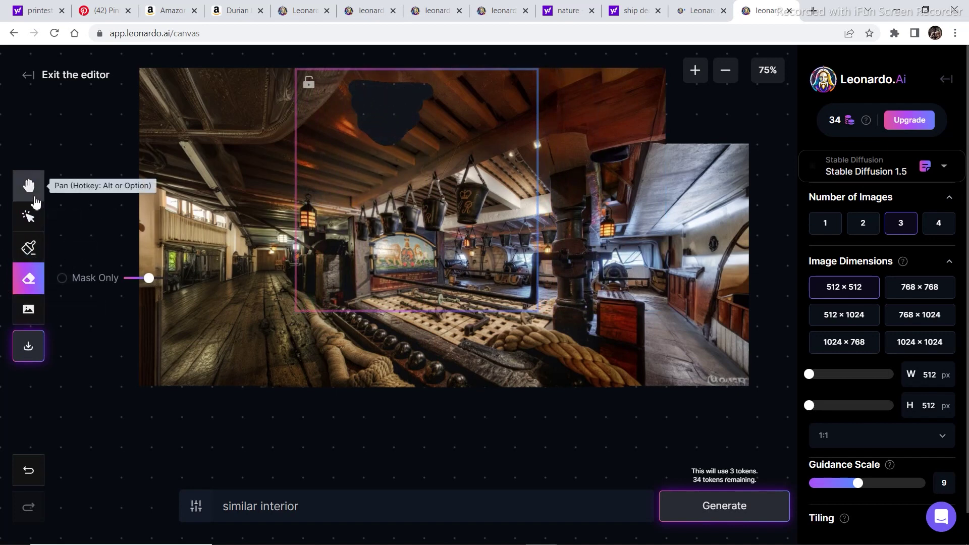
pyautogui.click(727, 509)
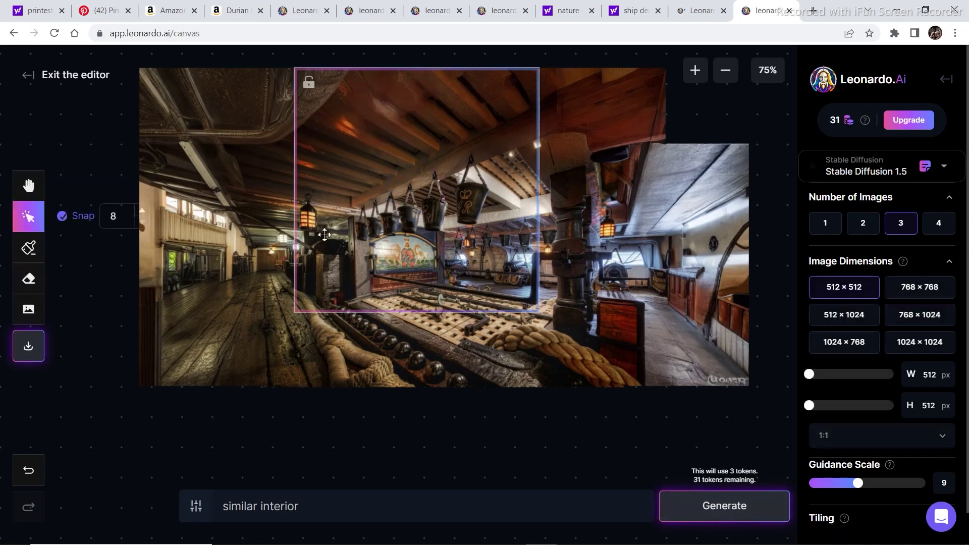
# Fill the empty upper-right corner of the ship interior with a generated variation and download the finished artwork
pyautogui.moveTo(365, 162); pyautogui.dragTo(577, 163)
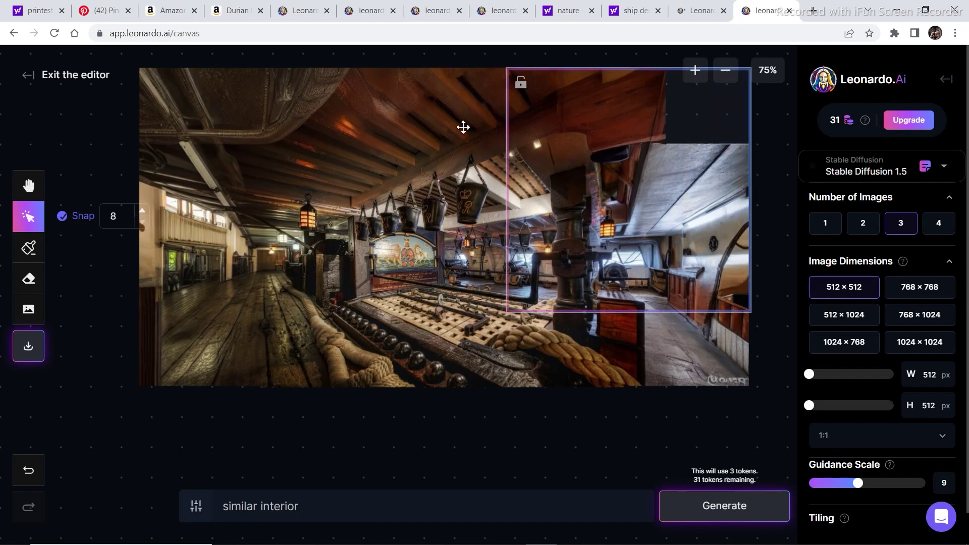
pyautogui.click(699, 505)
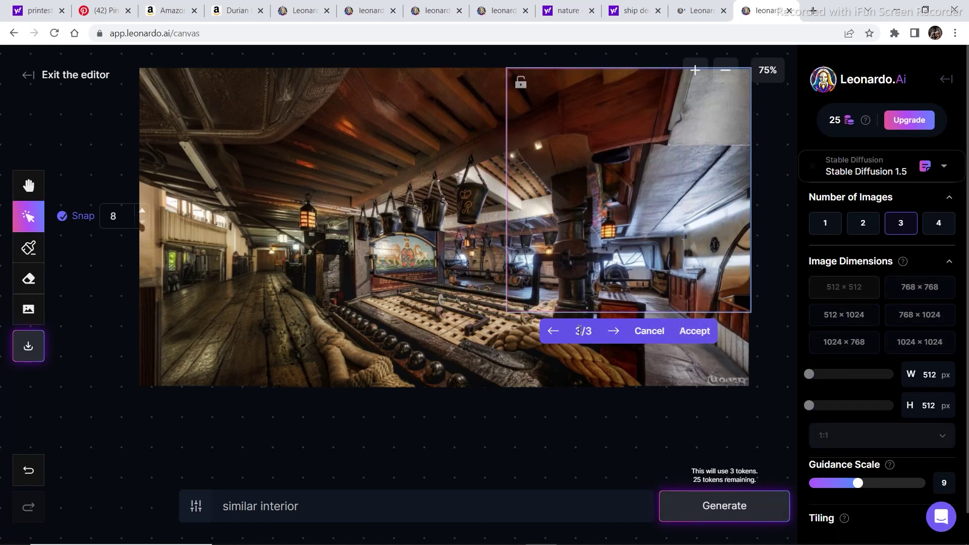
pyautogui.click(695, 337)
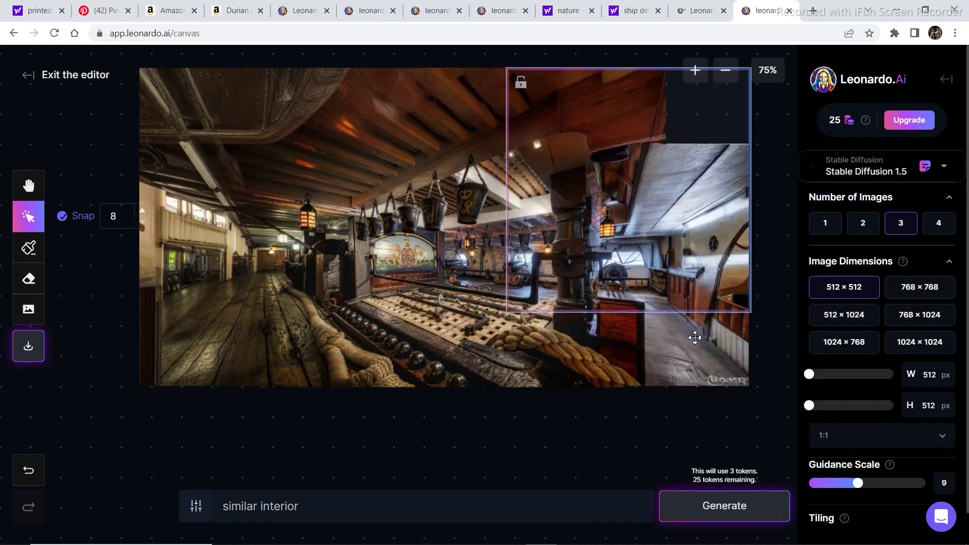
pyautogui.click(32, 360)
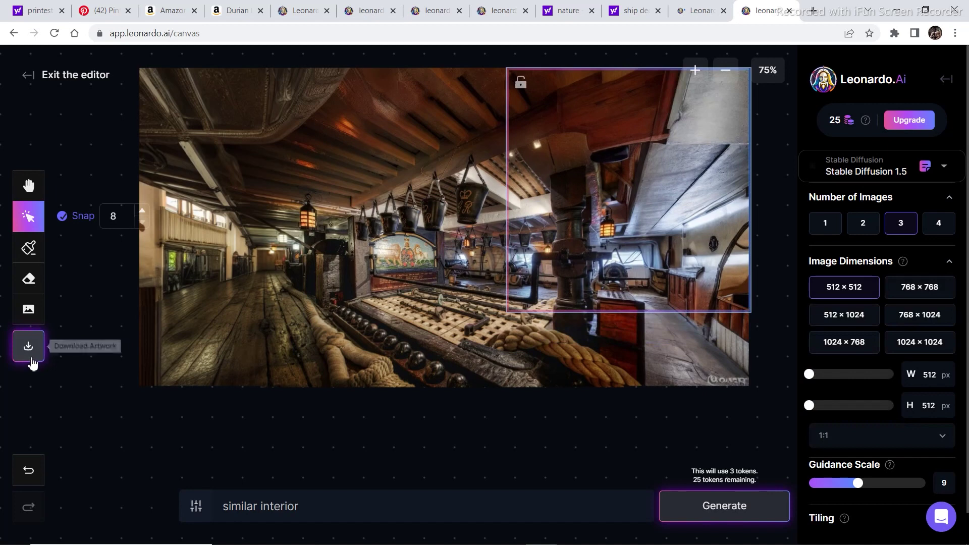